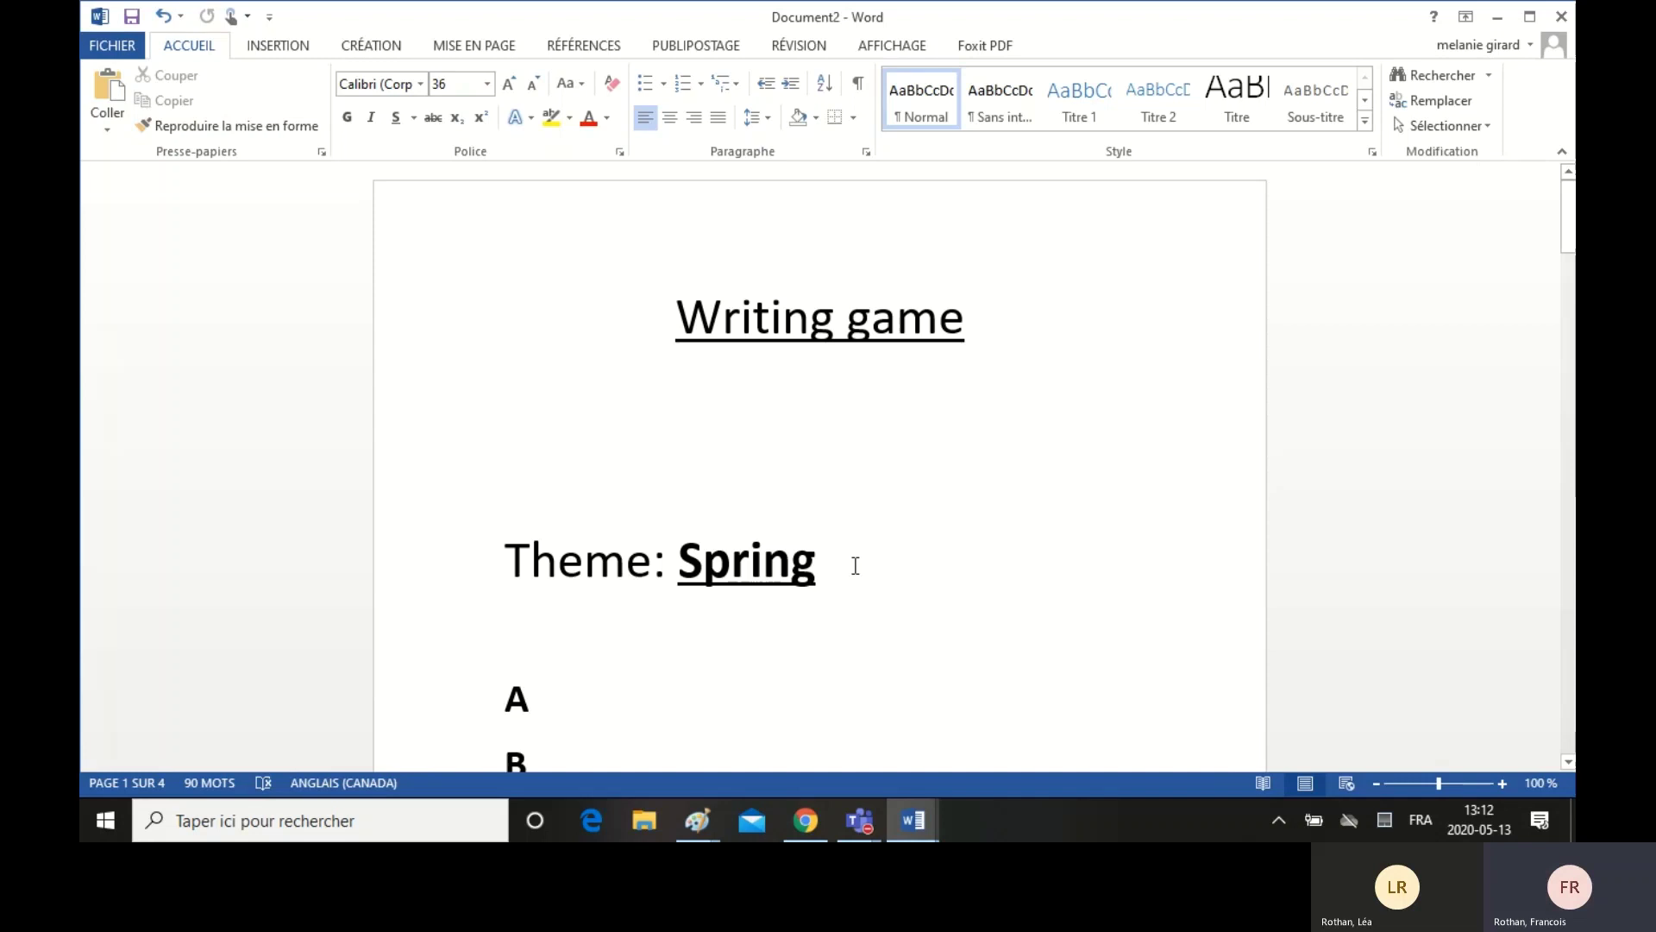
# Step: Select the Spring heading, then move to the empty line below it
pyautogui.click(811, 566)
pyautogui.moveTo(811, 566); pyautogui.dragTo(677, 568)
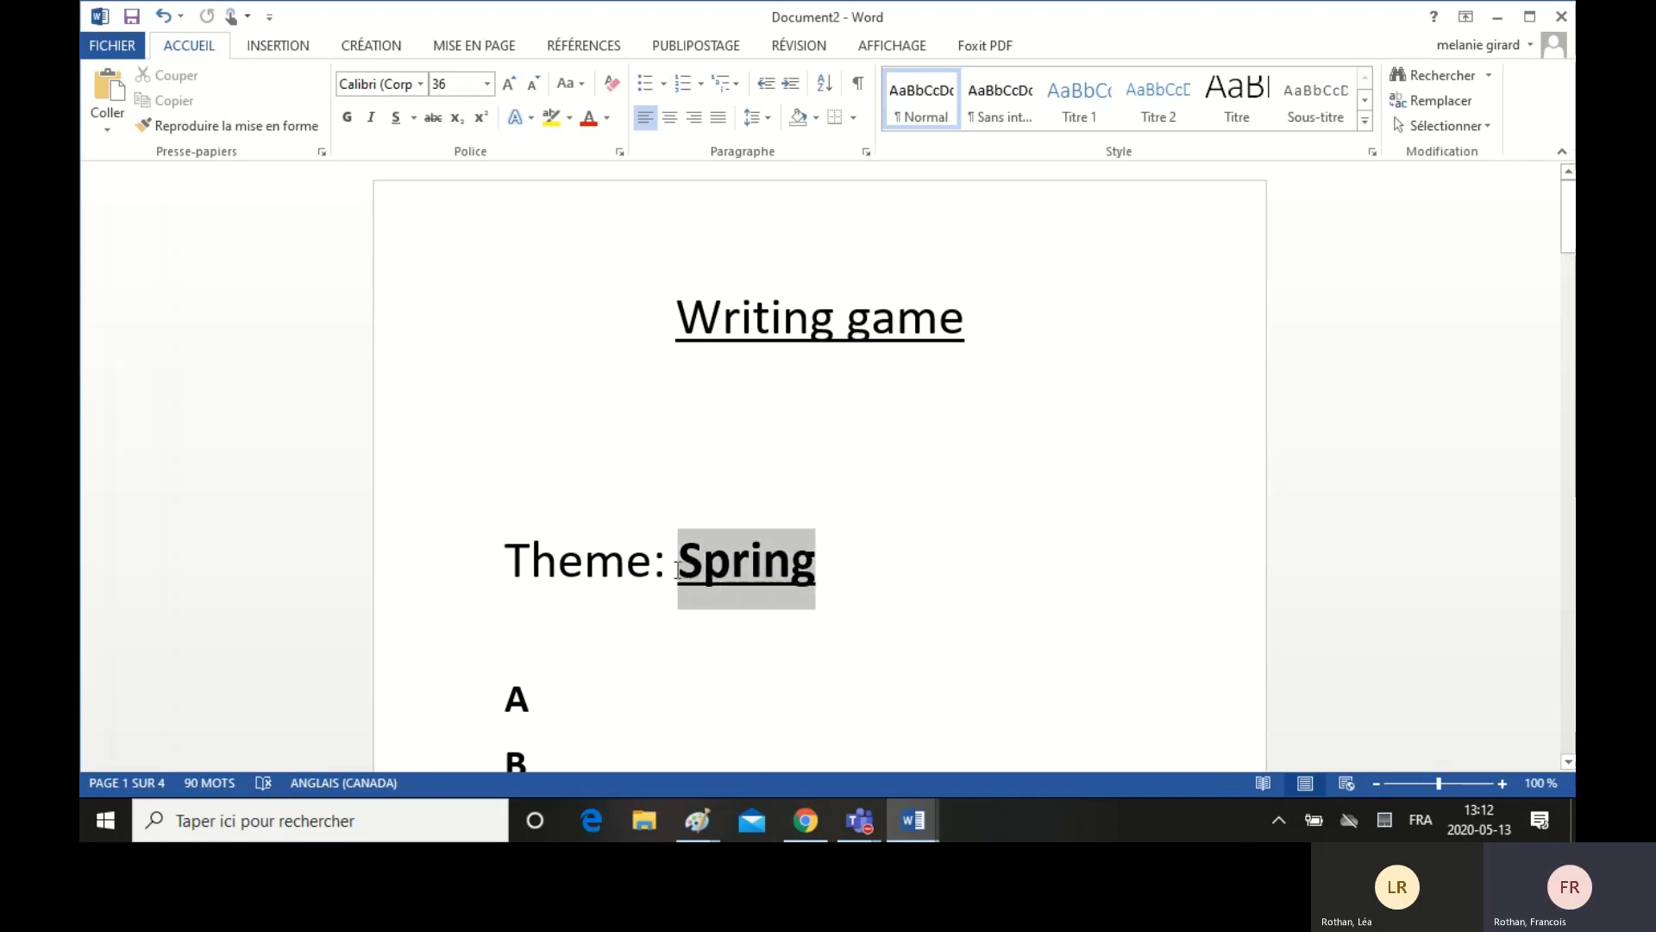
pyautogui.click(899, 647)
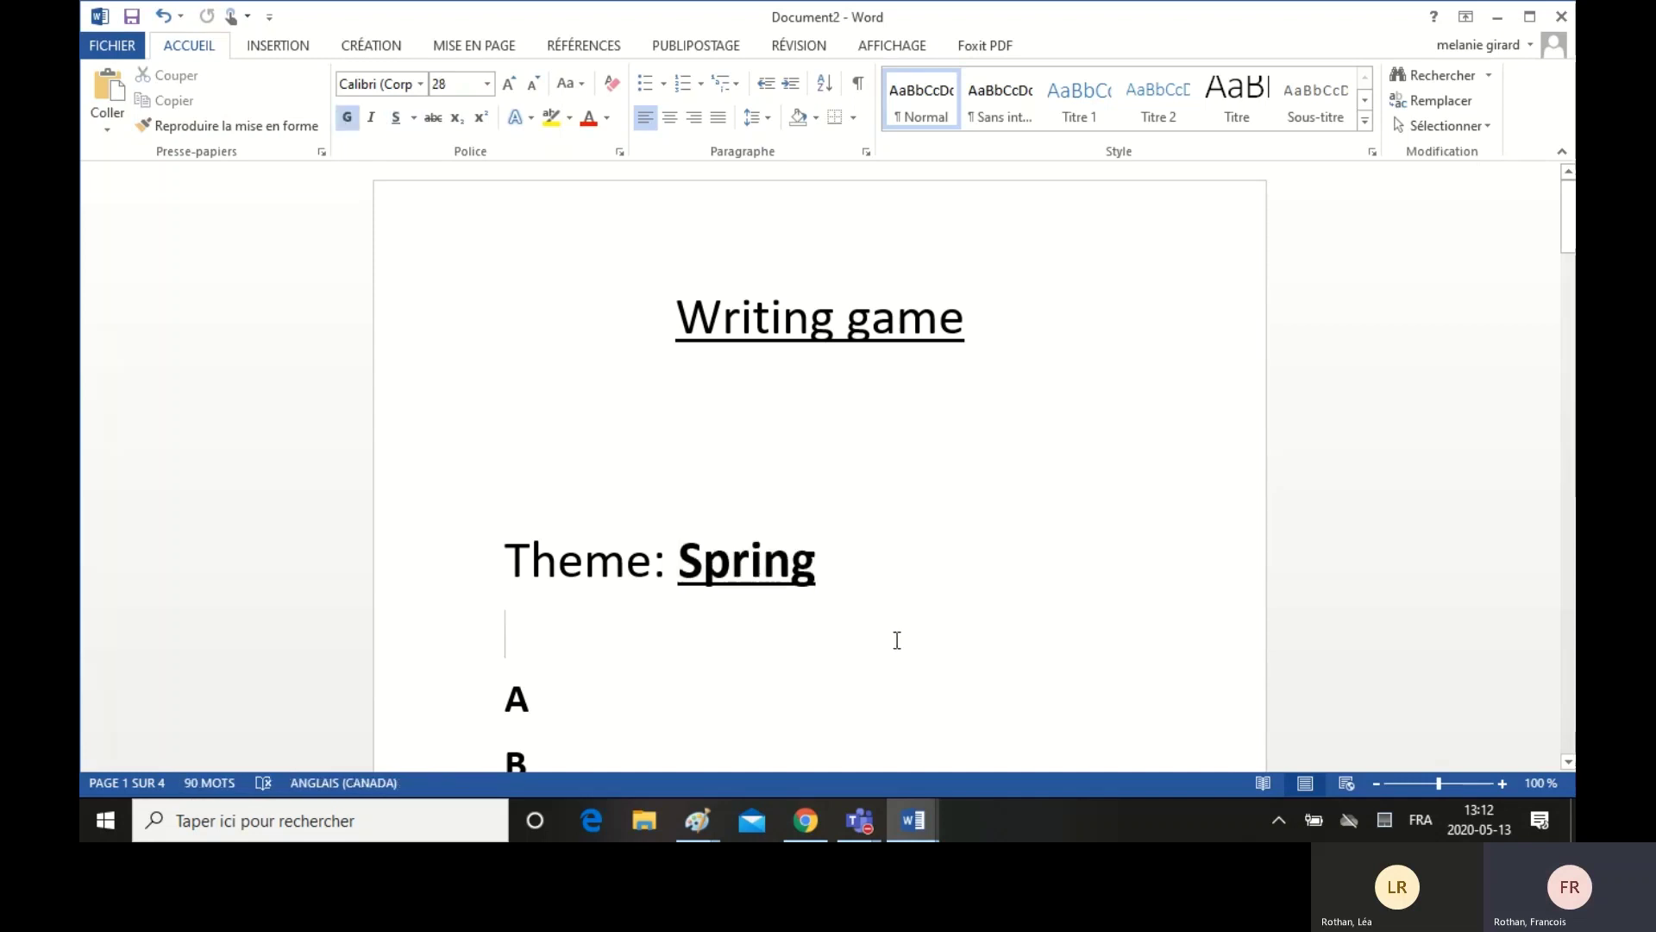
pyautogui.scroll(-4, 897, 643)
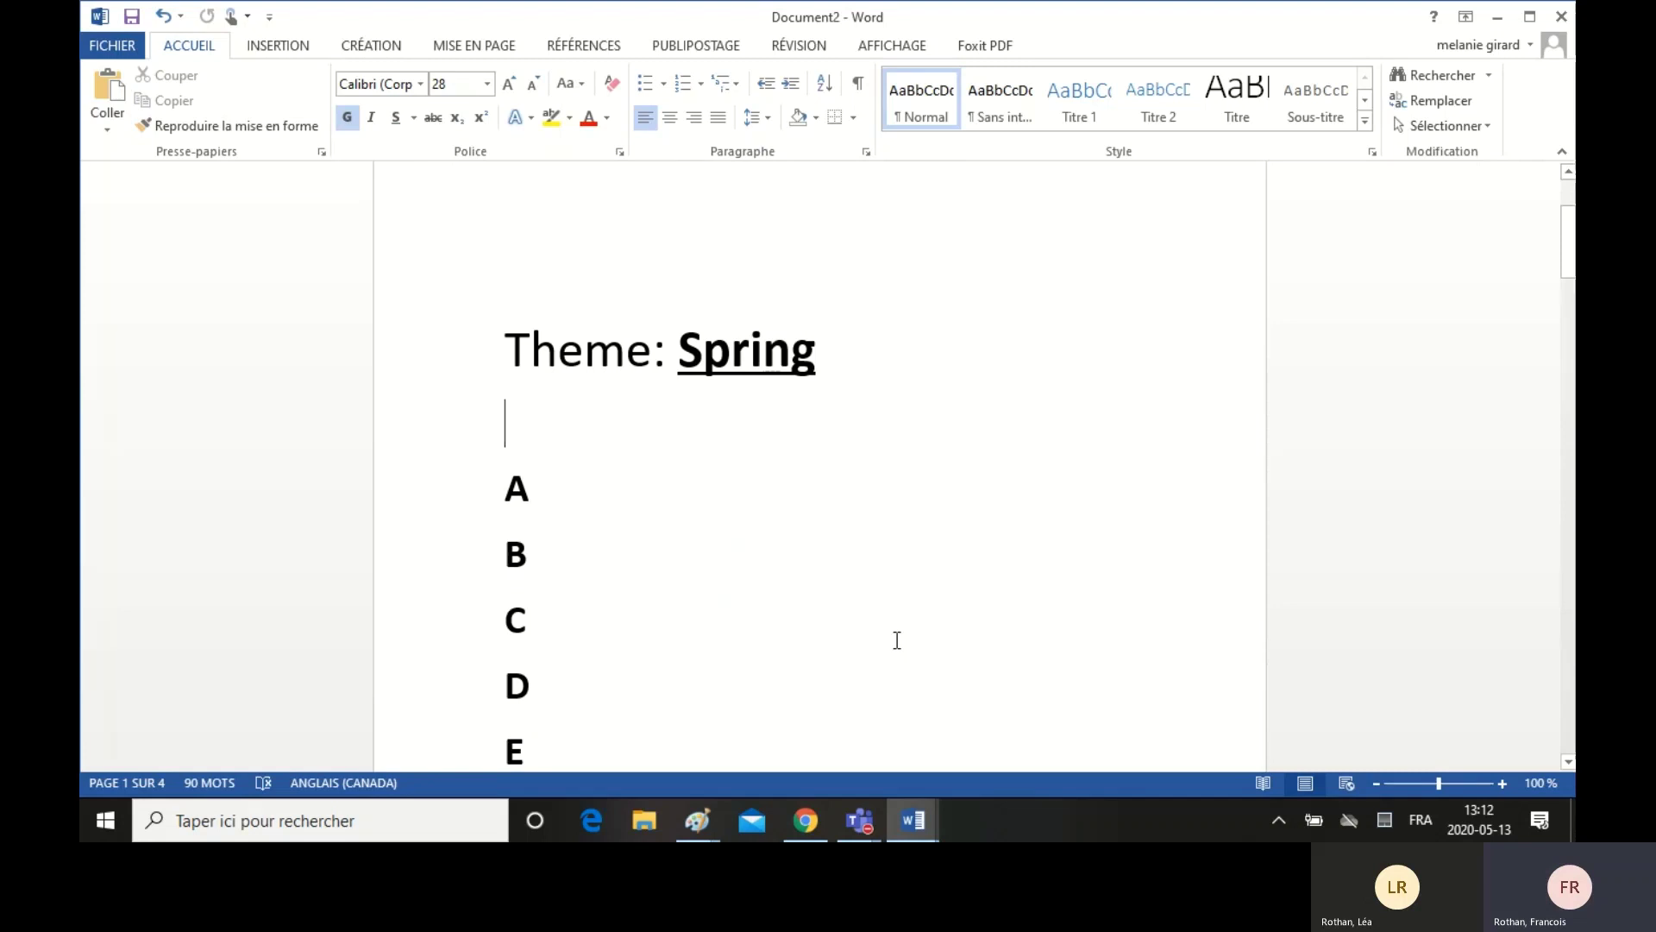
pyautogui.scroll(-1, 897, 640)
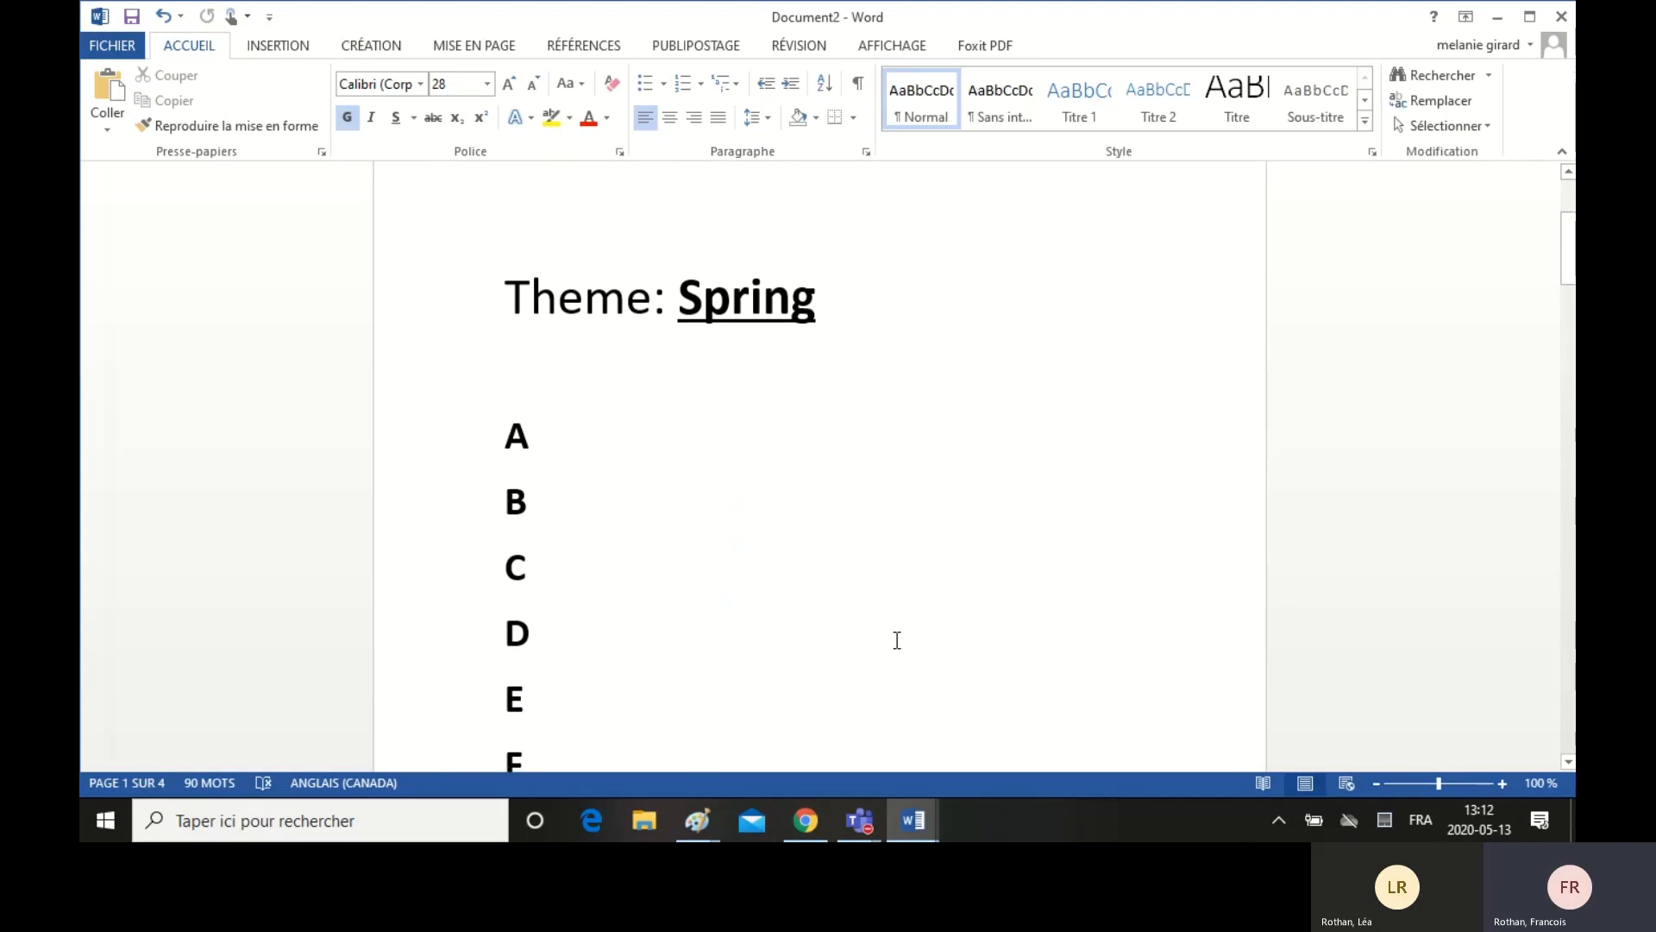
# Step: Complete letters A, B and C as Always, Bike and Cold
pyautogui.click(571, 442)
pyautogui.write('lwa')
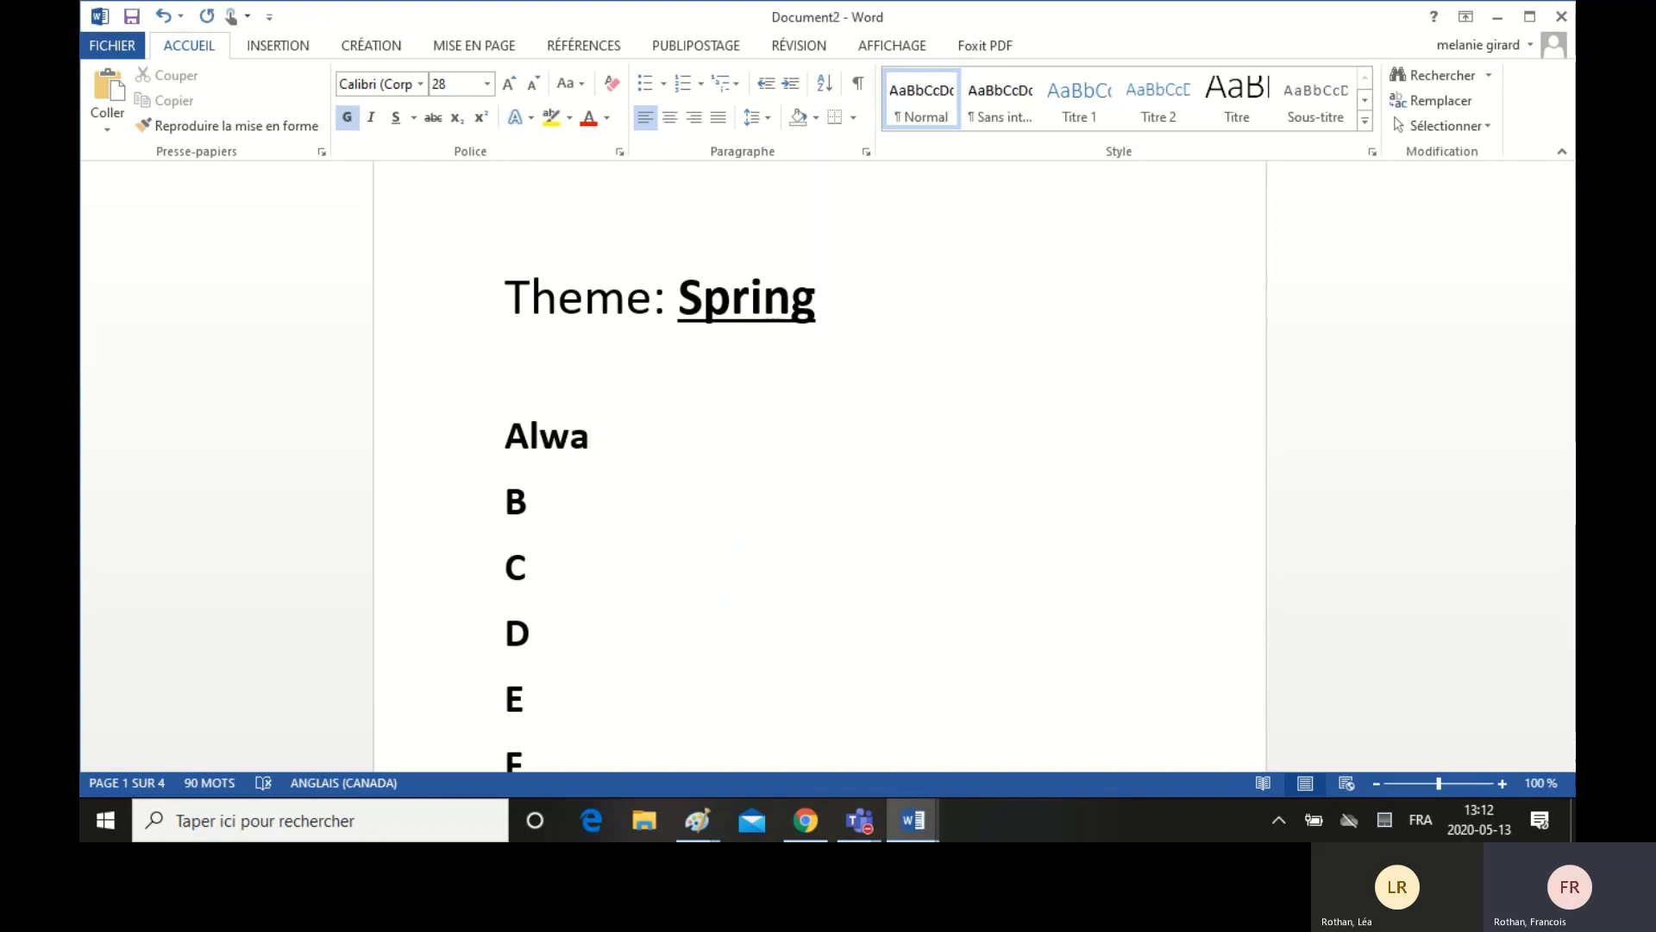
pyautogui.write('ys')
pyautogui.click(580, 506)
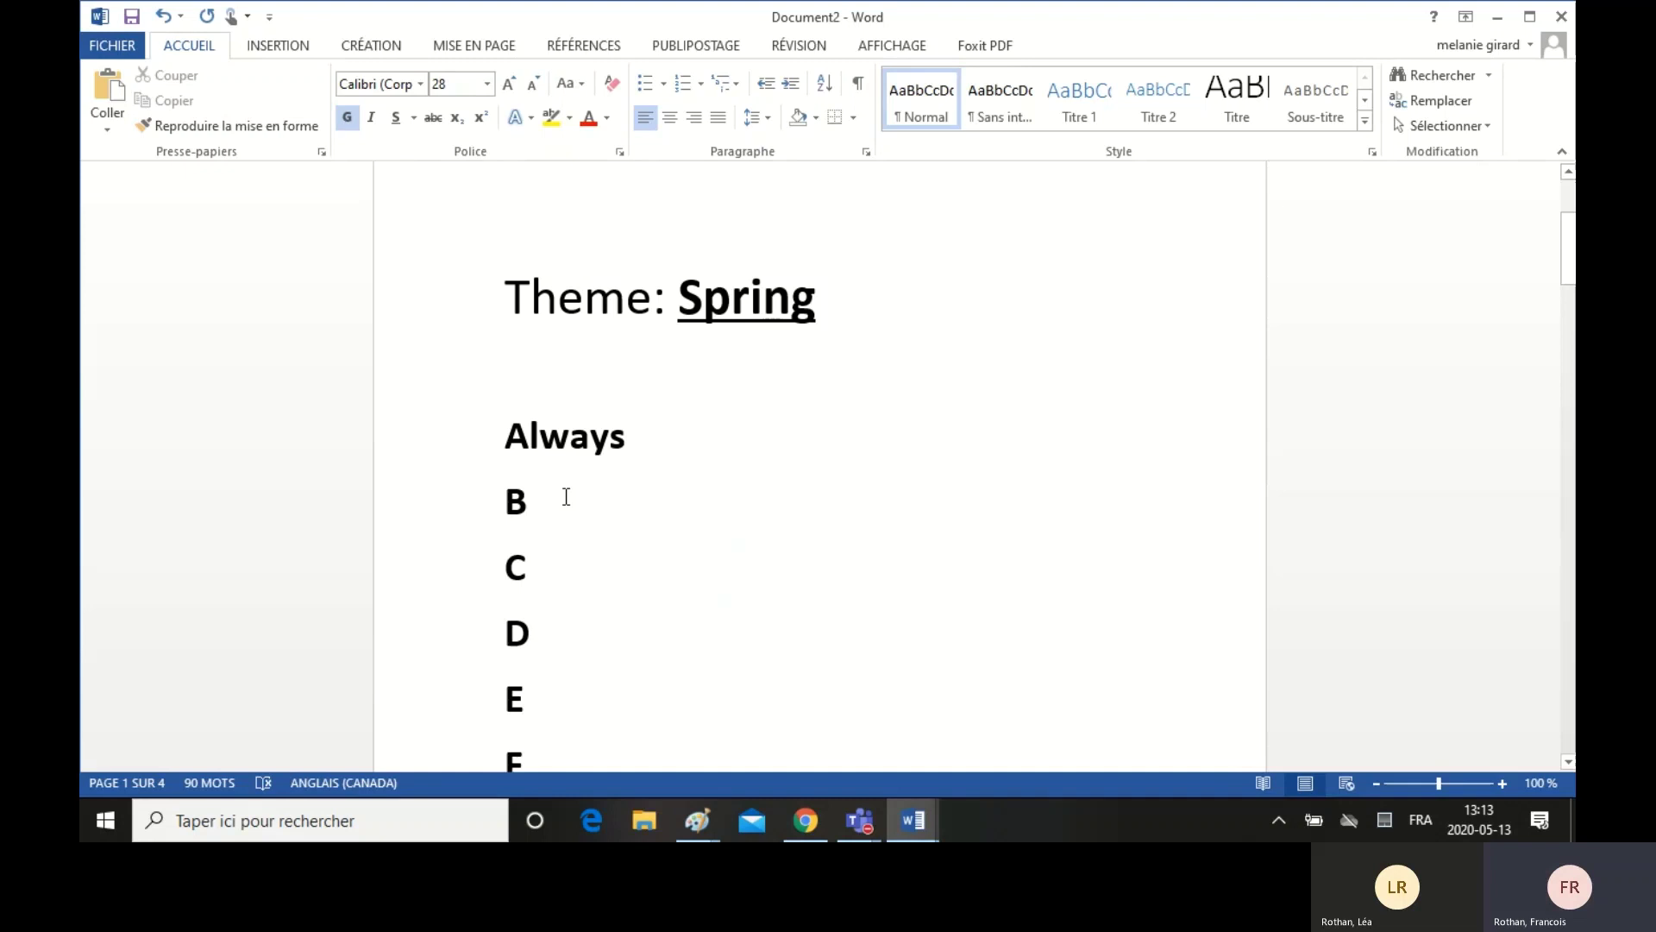
pyautogui.write('ike')
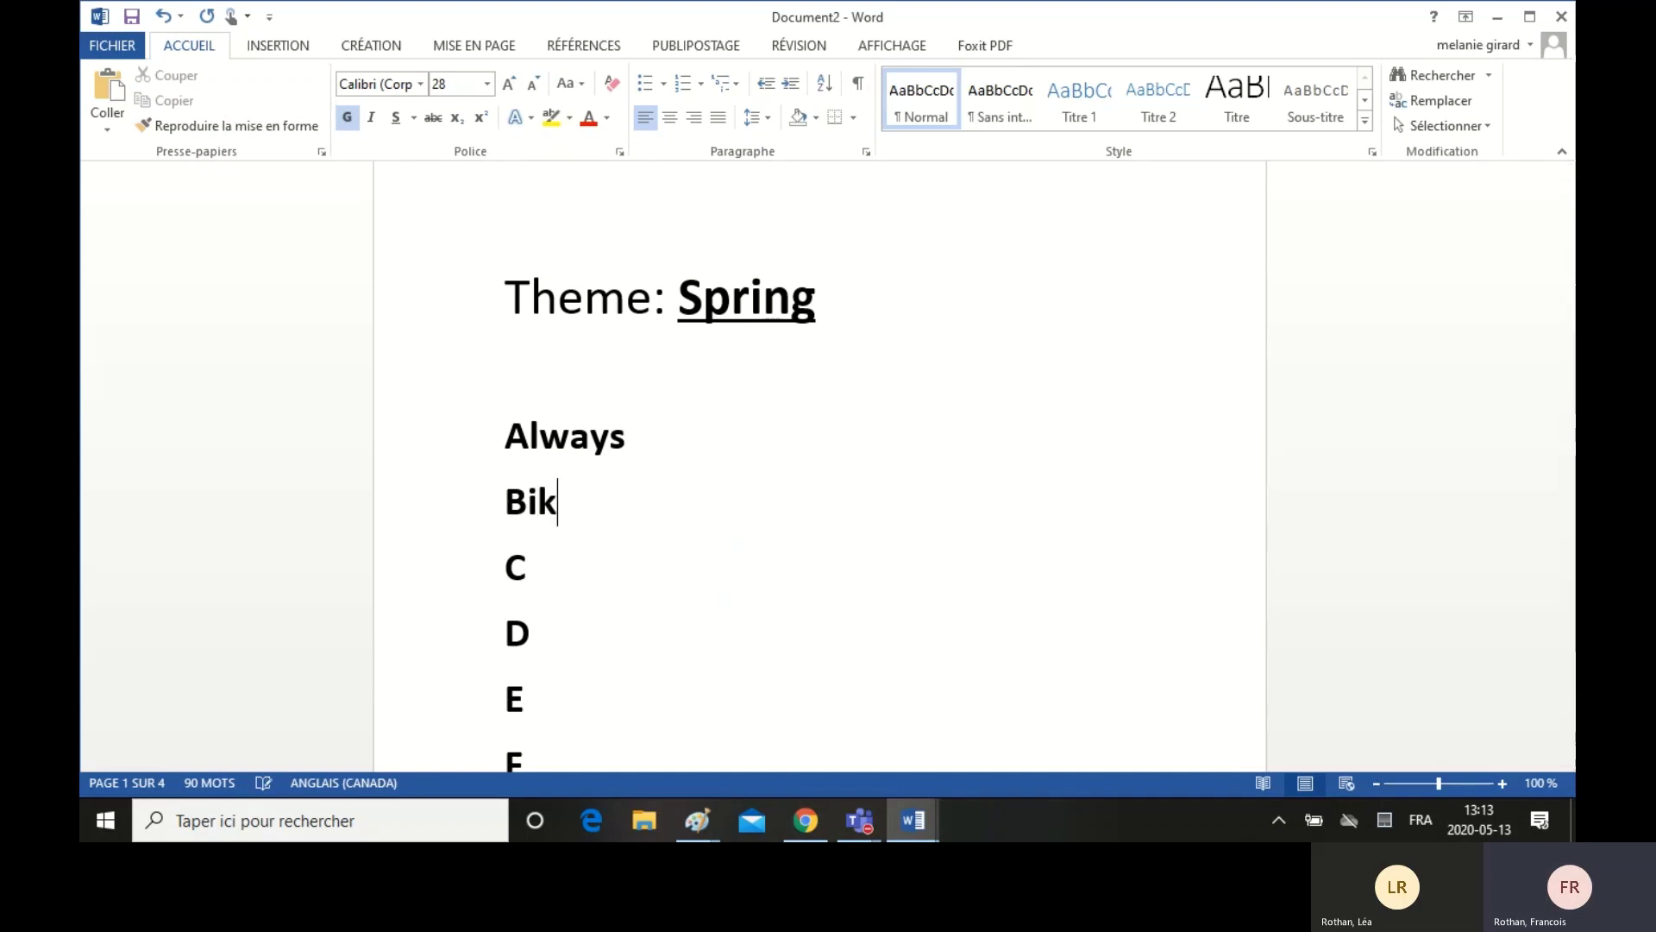
pyautogui.click(530, 562)
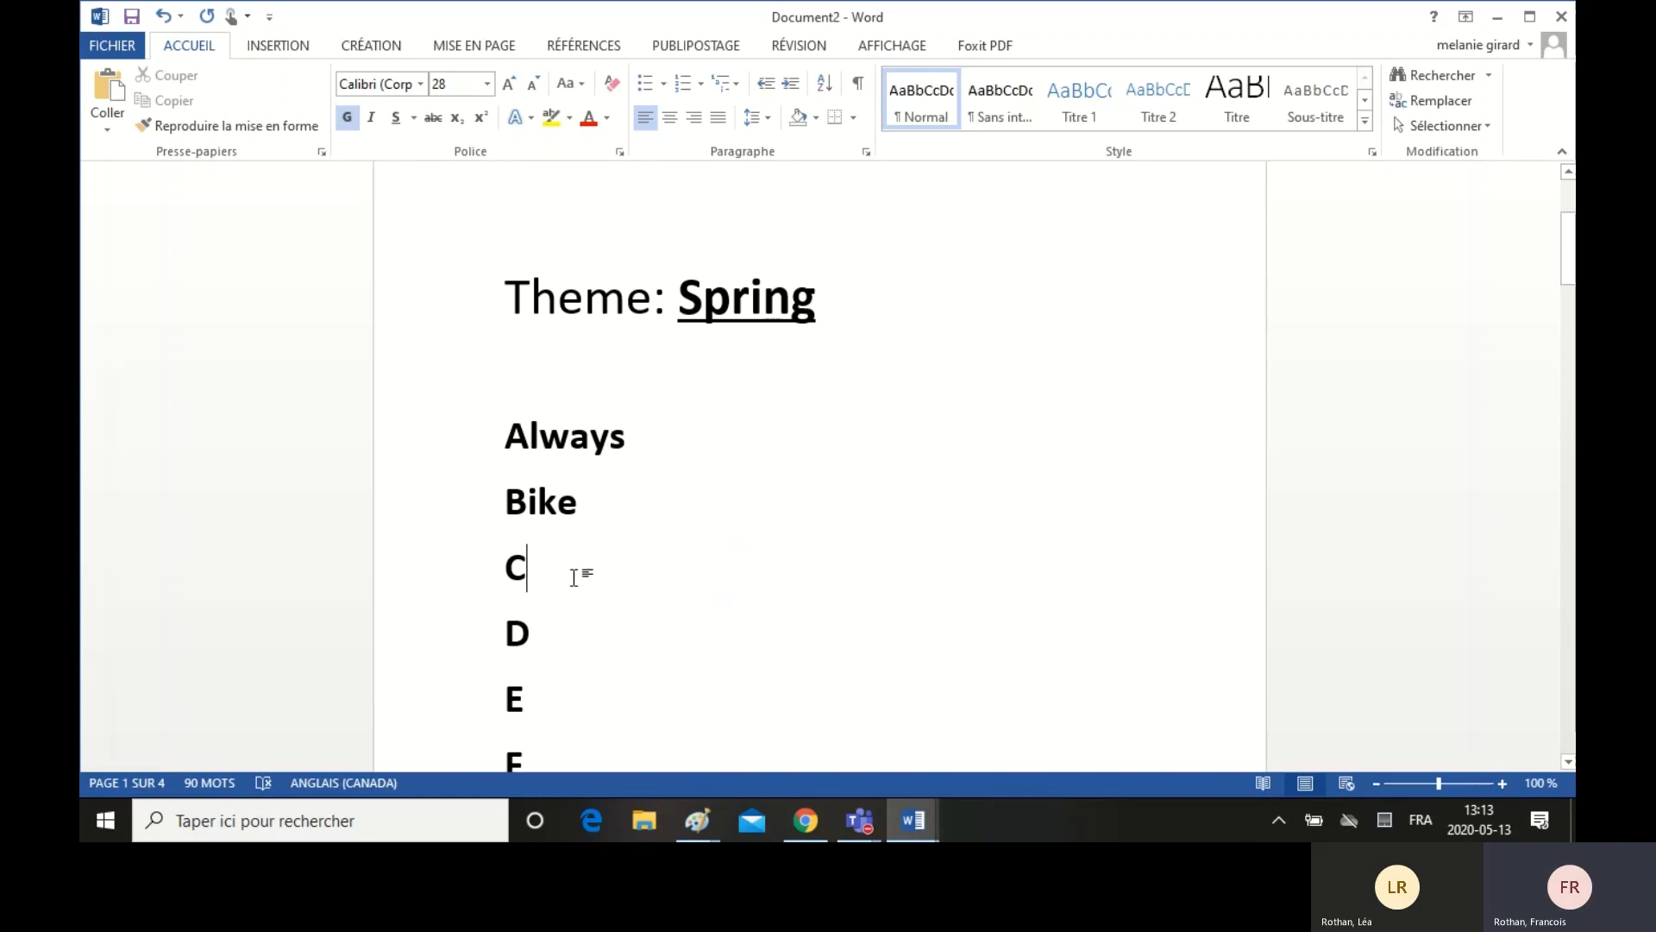
pyautogui.write('old')
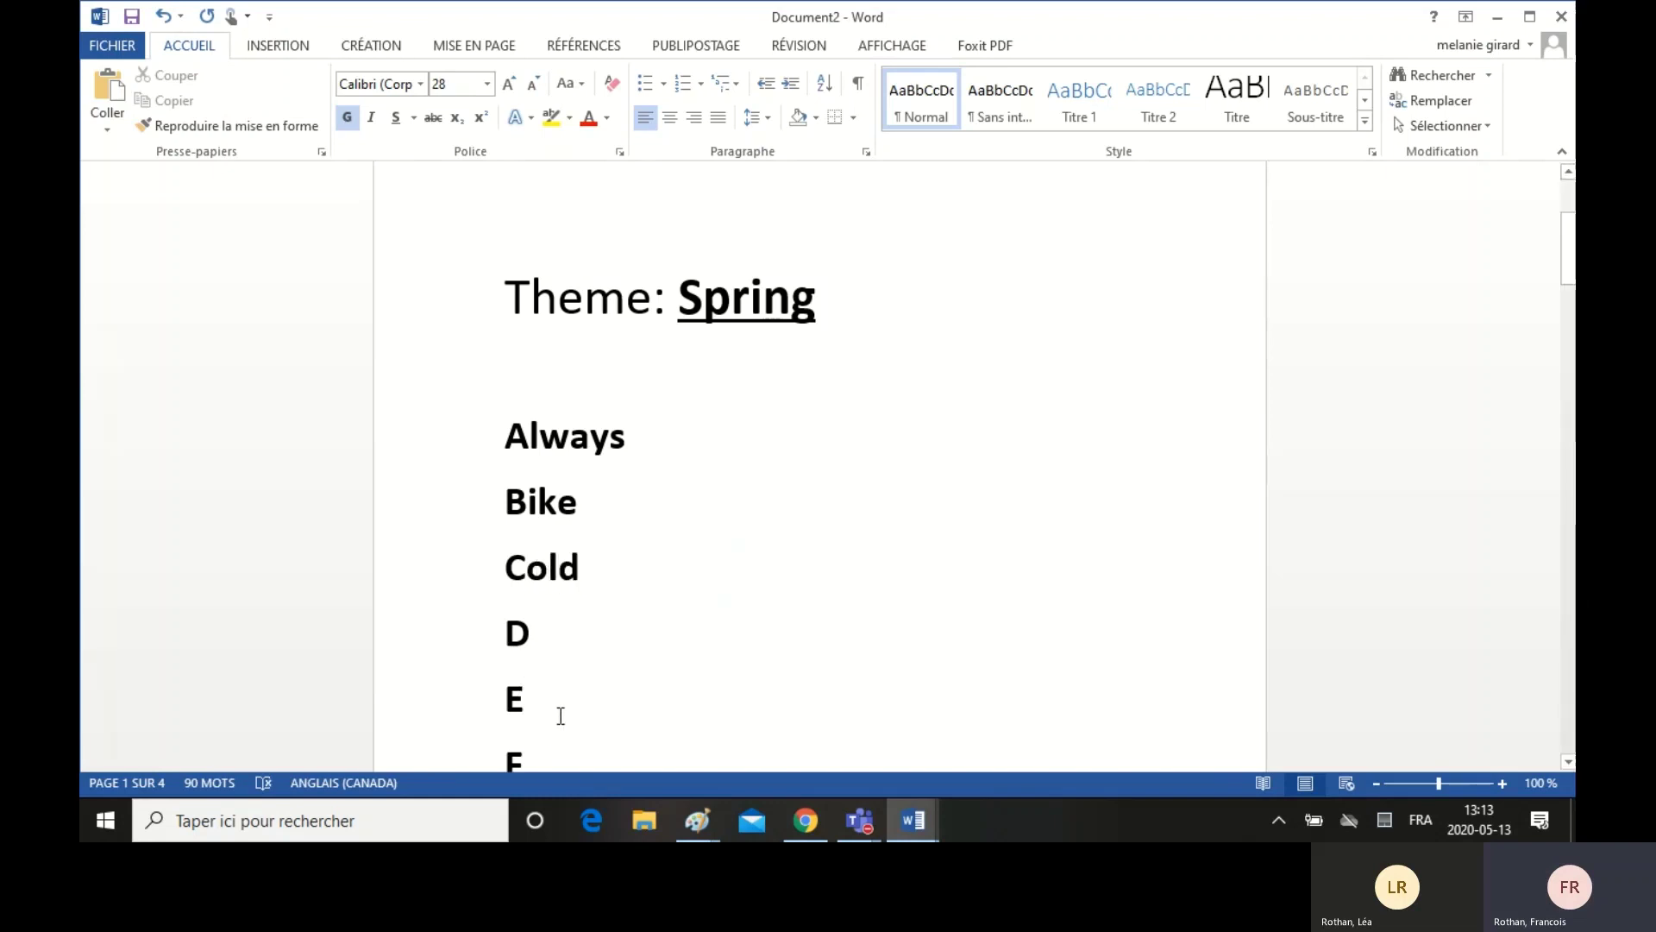
# Step: Complete letters D and E as Days and Excellent
pyautogui.click(571, 649)
pyautogui.write('ays')
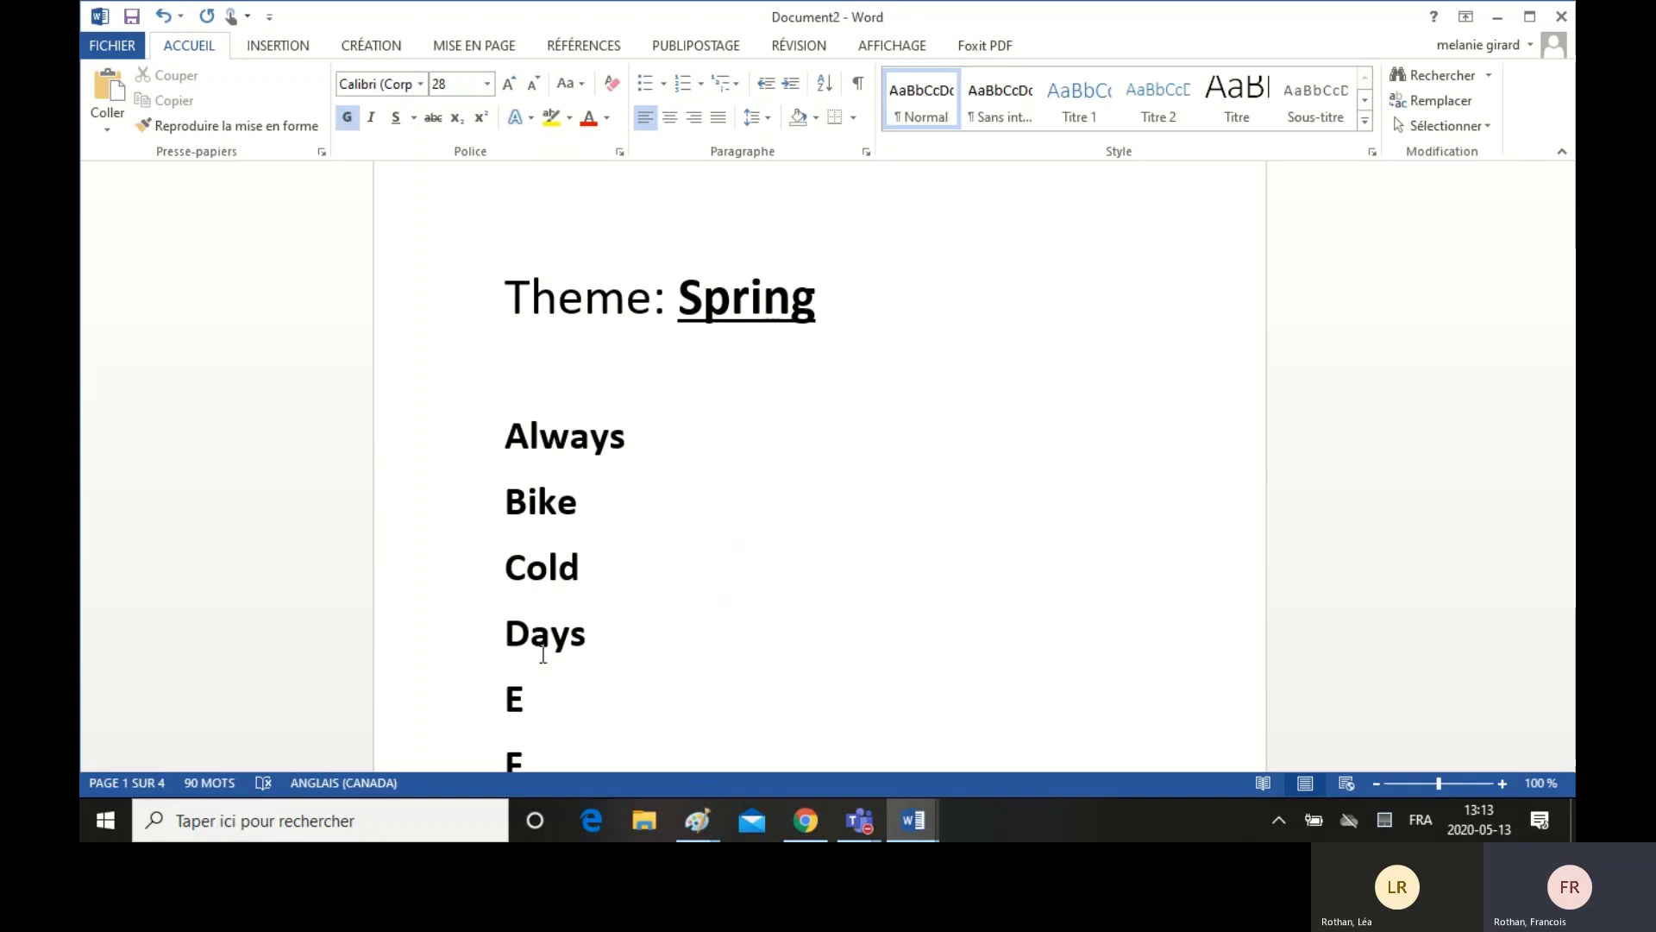
pyautogui.click(573, 712)
pyautogui.write('xcellent')
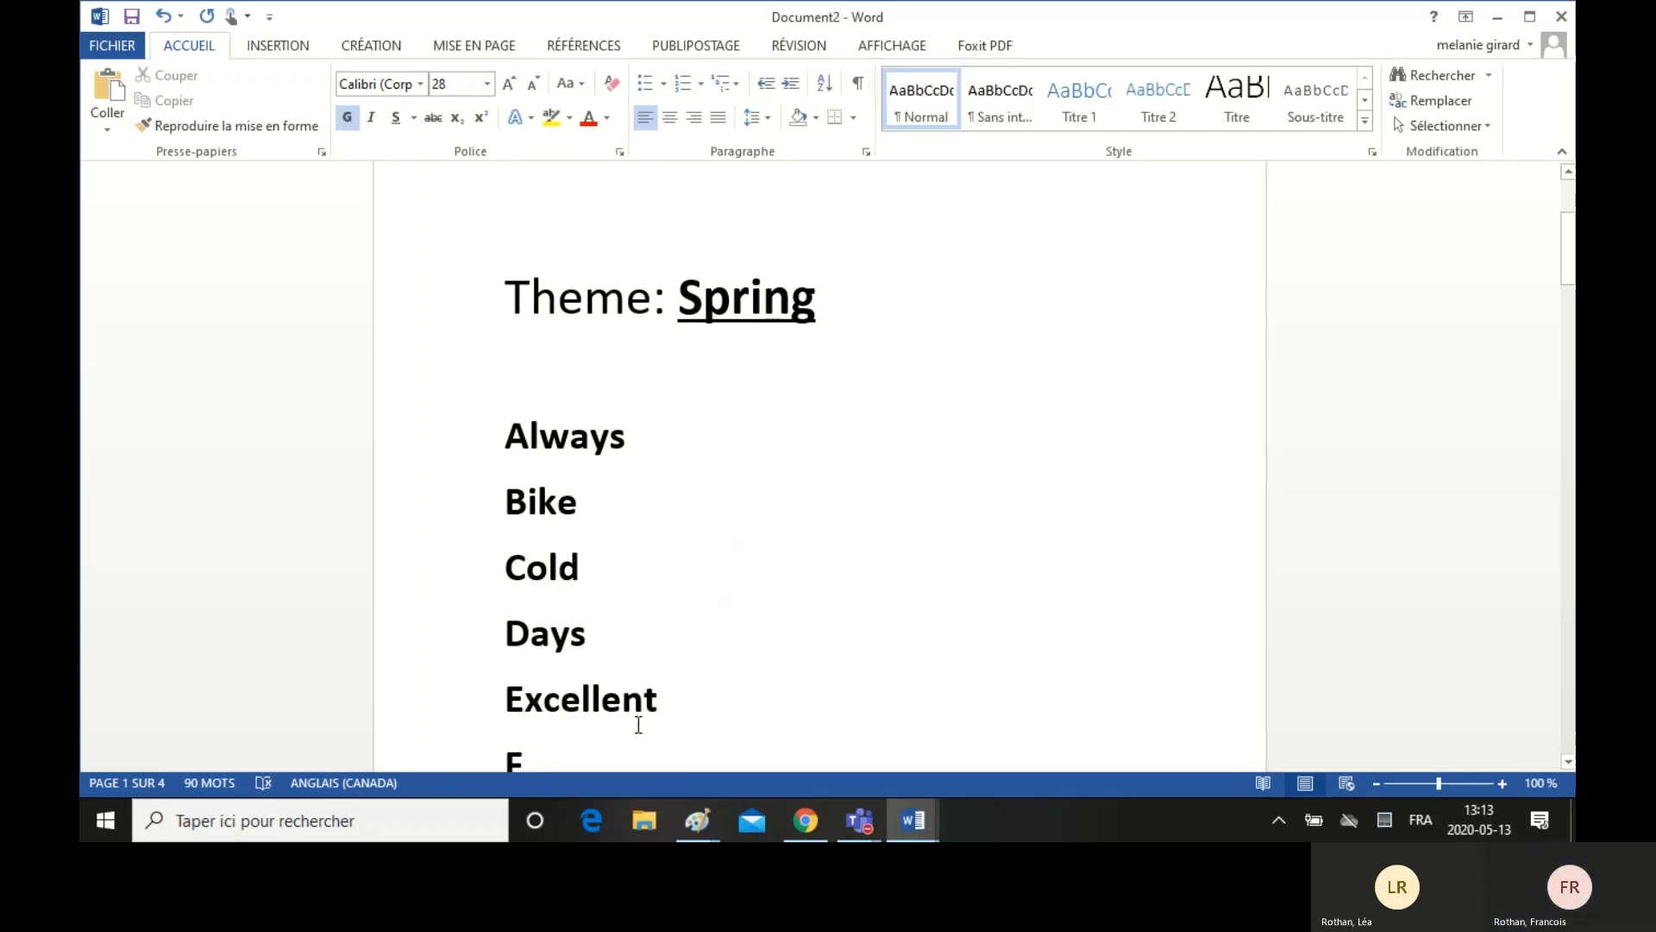
# Step: Complete F and G as Freezing and Get, and add a new line reading Hop
pyautogui.scroll(-2, 617, 690)
pyautogui.click(619, 675)
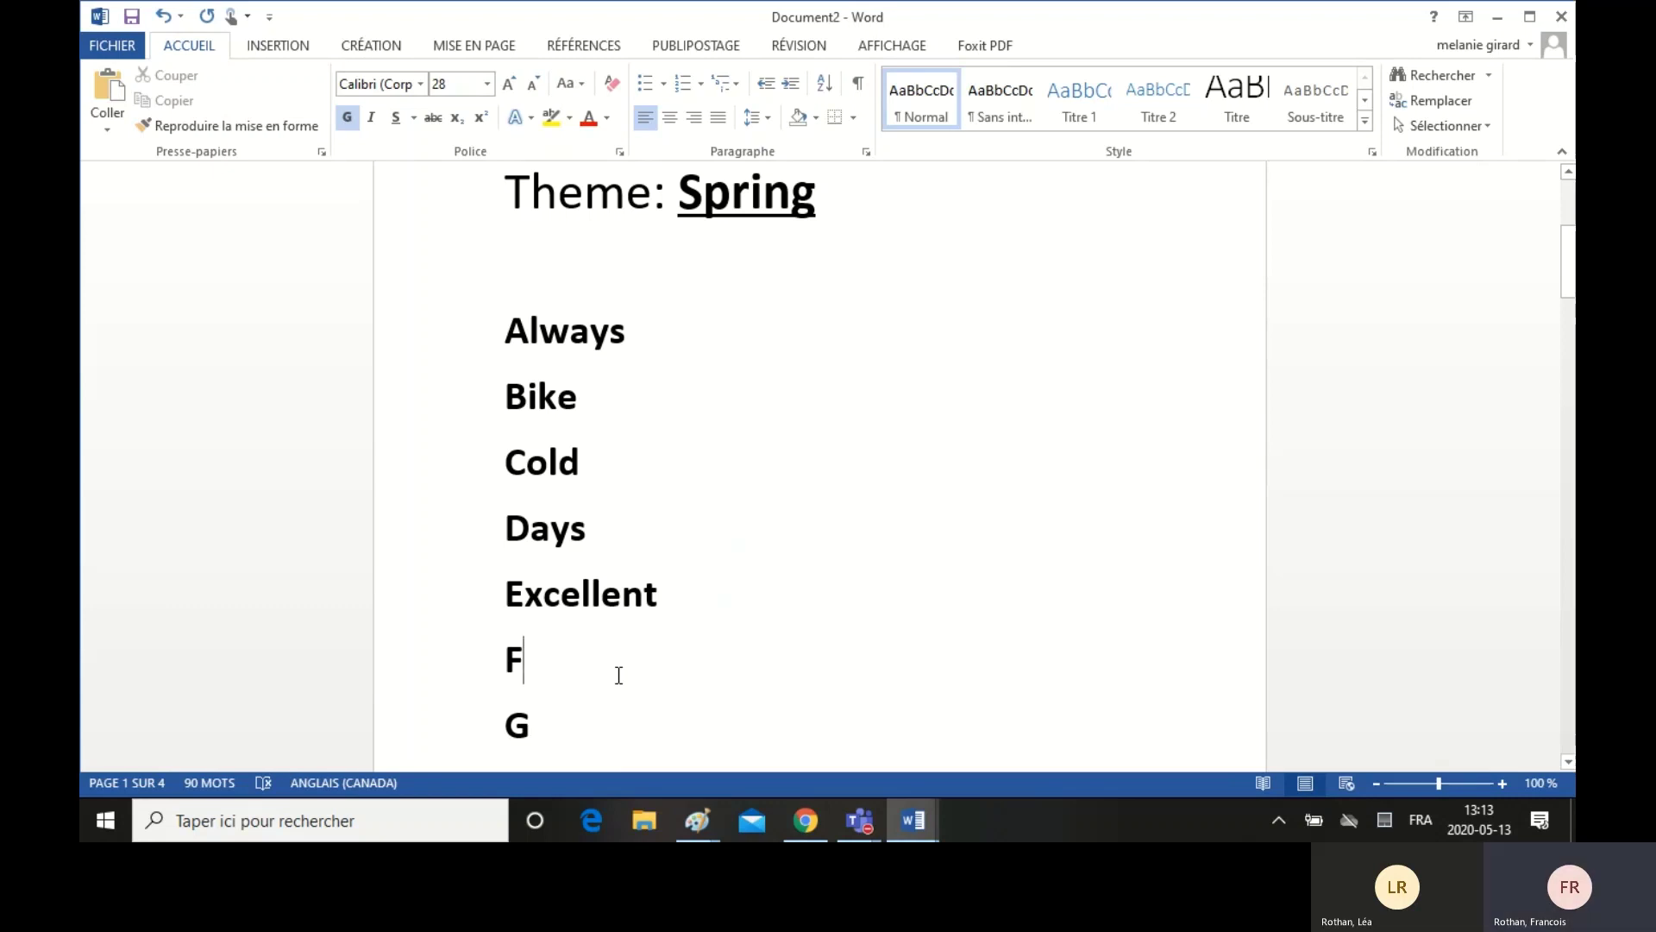
pyautogui.write('reezing')
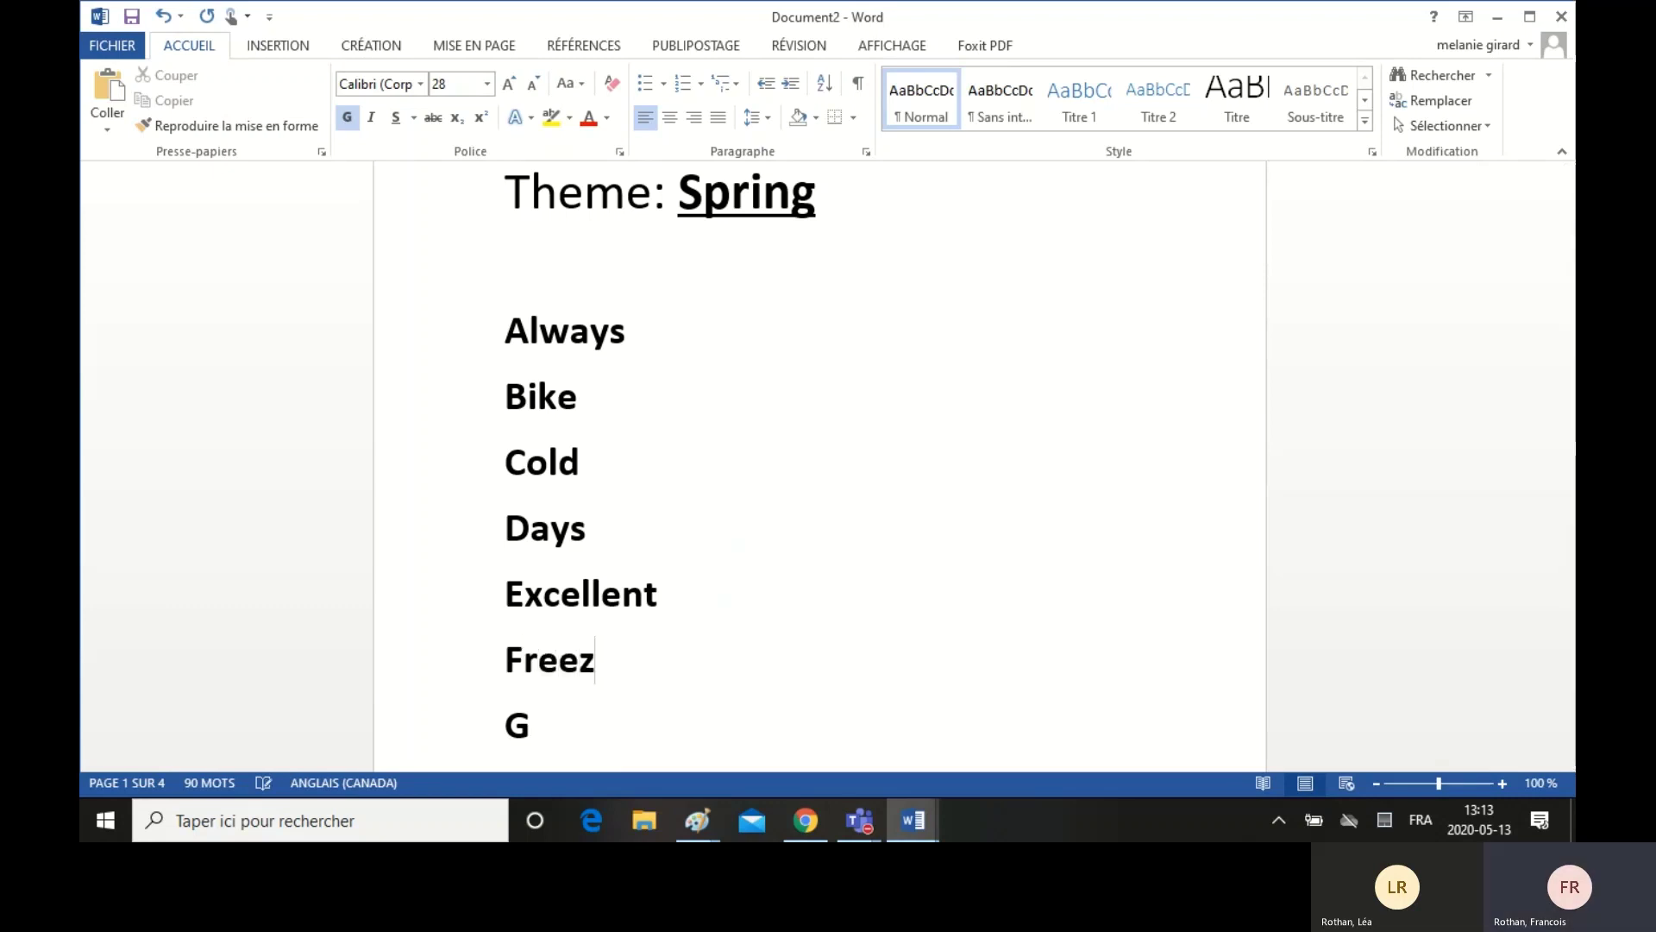
pyautogui.click(562, 723)
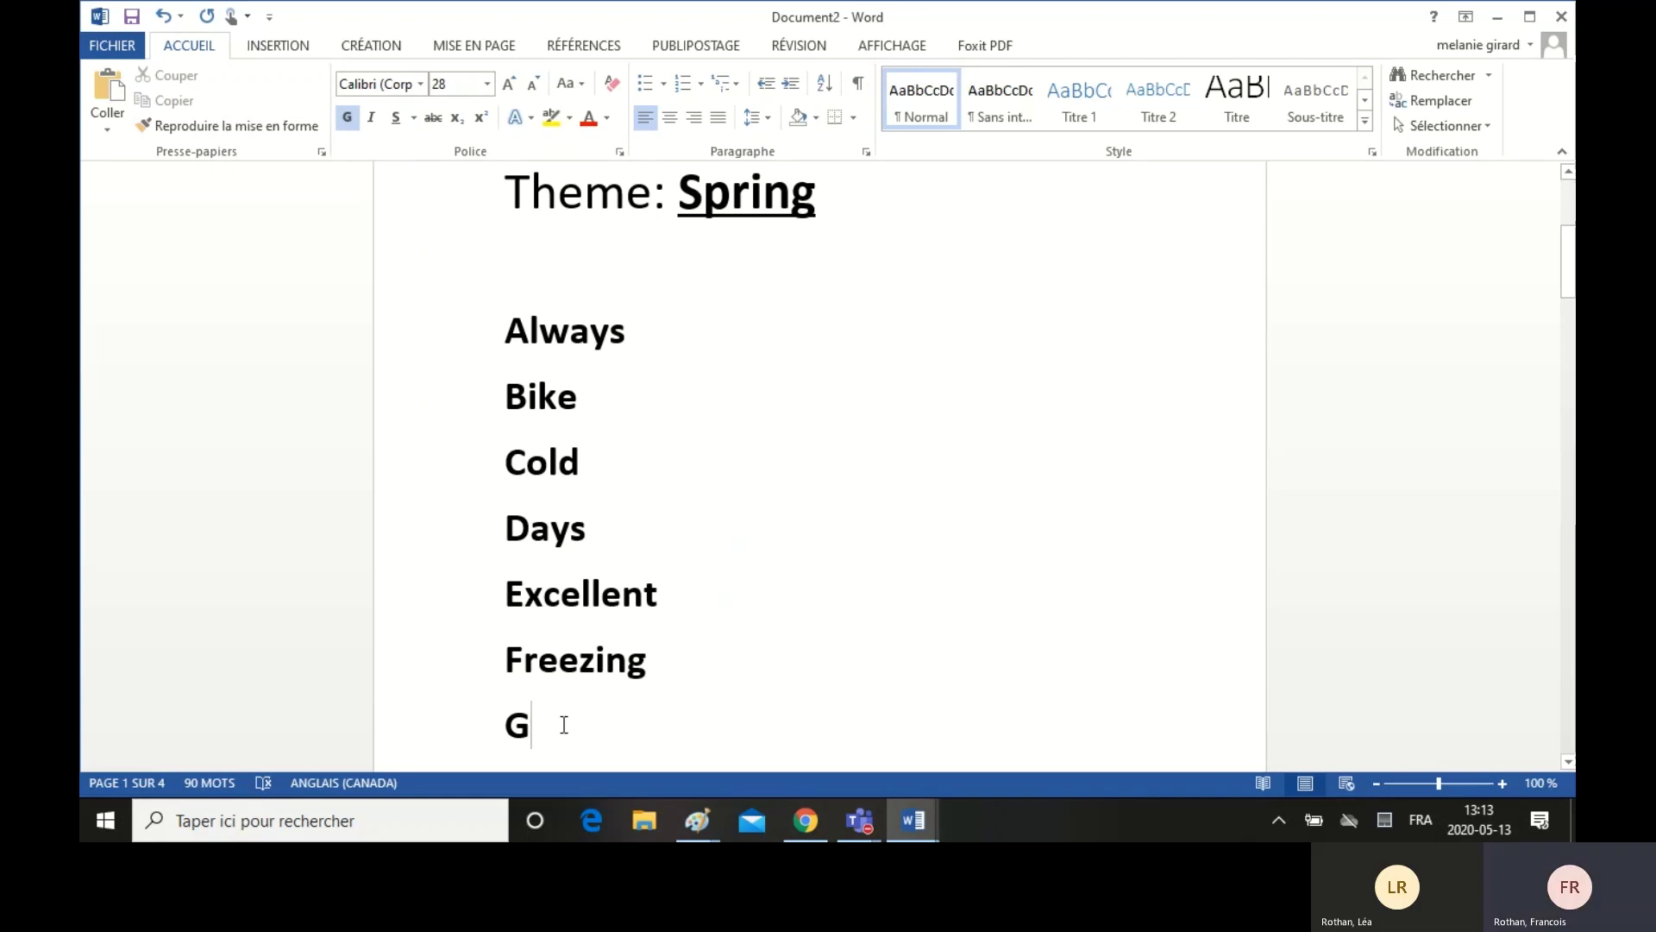
pyautogui.write('e')
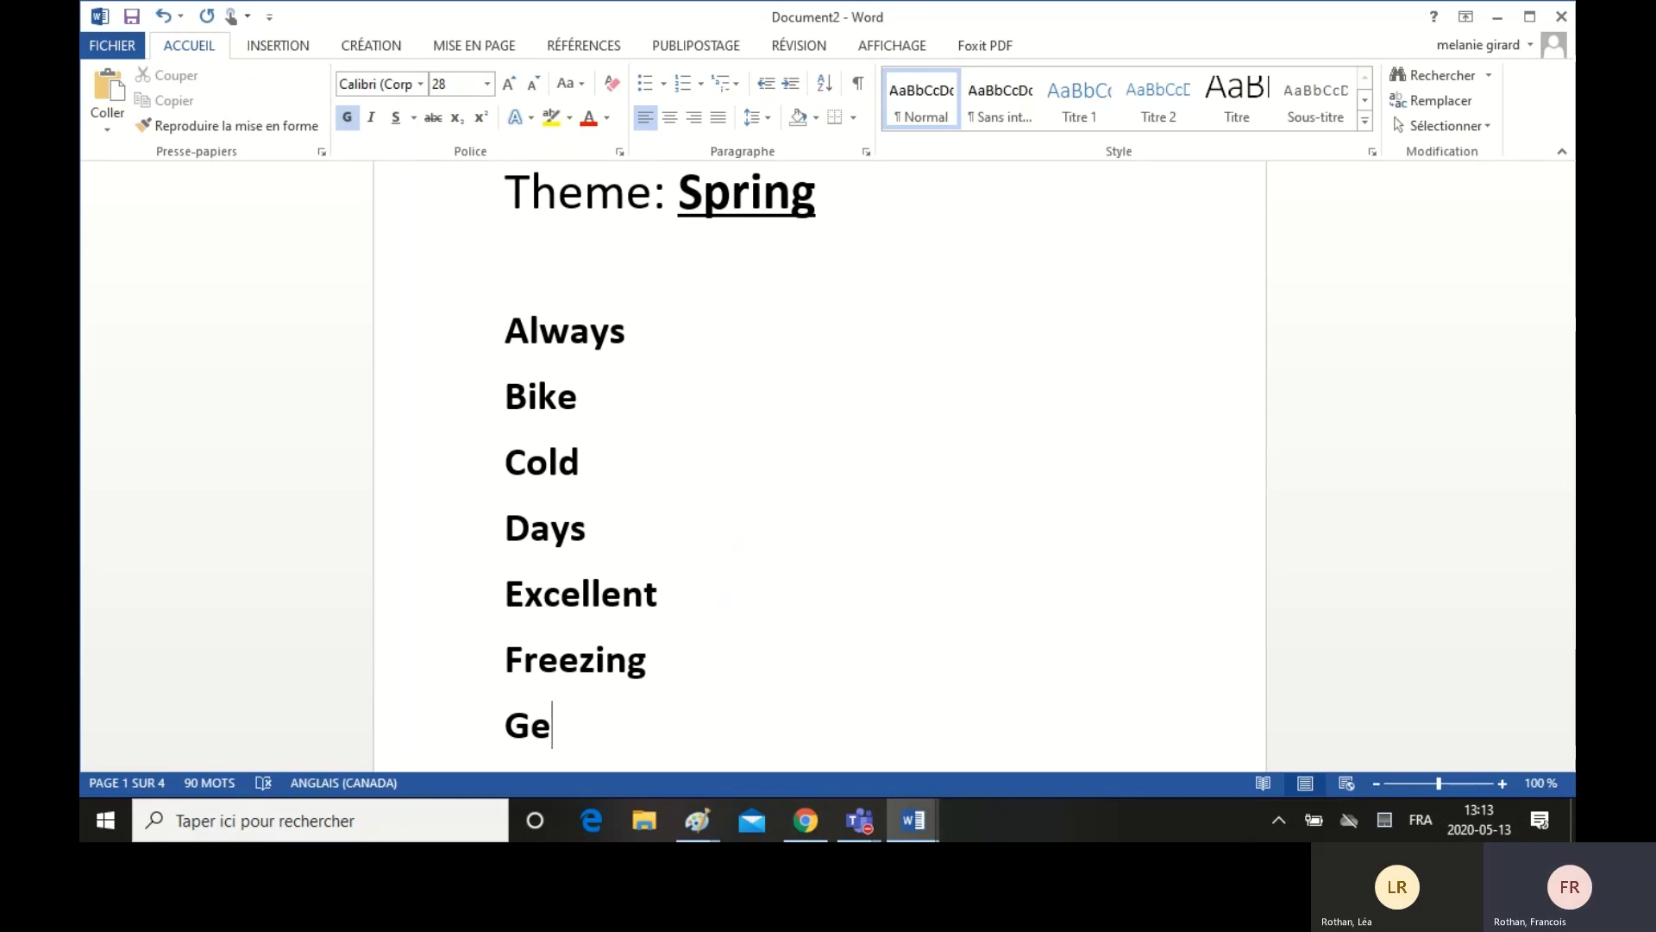
pyautogui.write('t')
pyautogui.press('Return')
pyautogui.write('H')
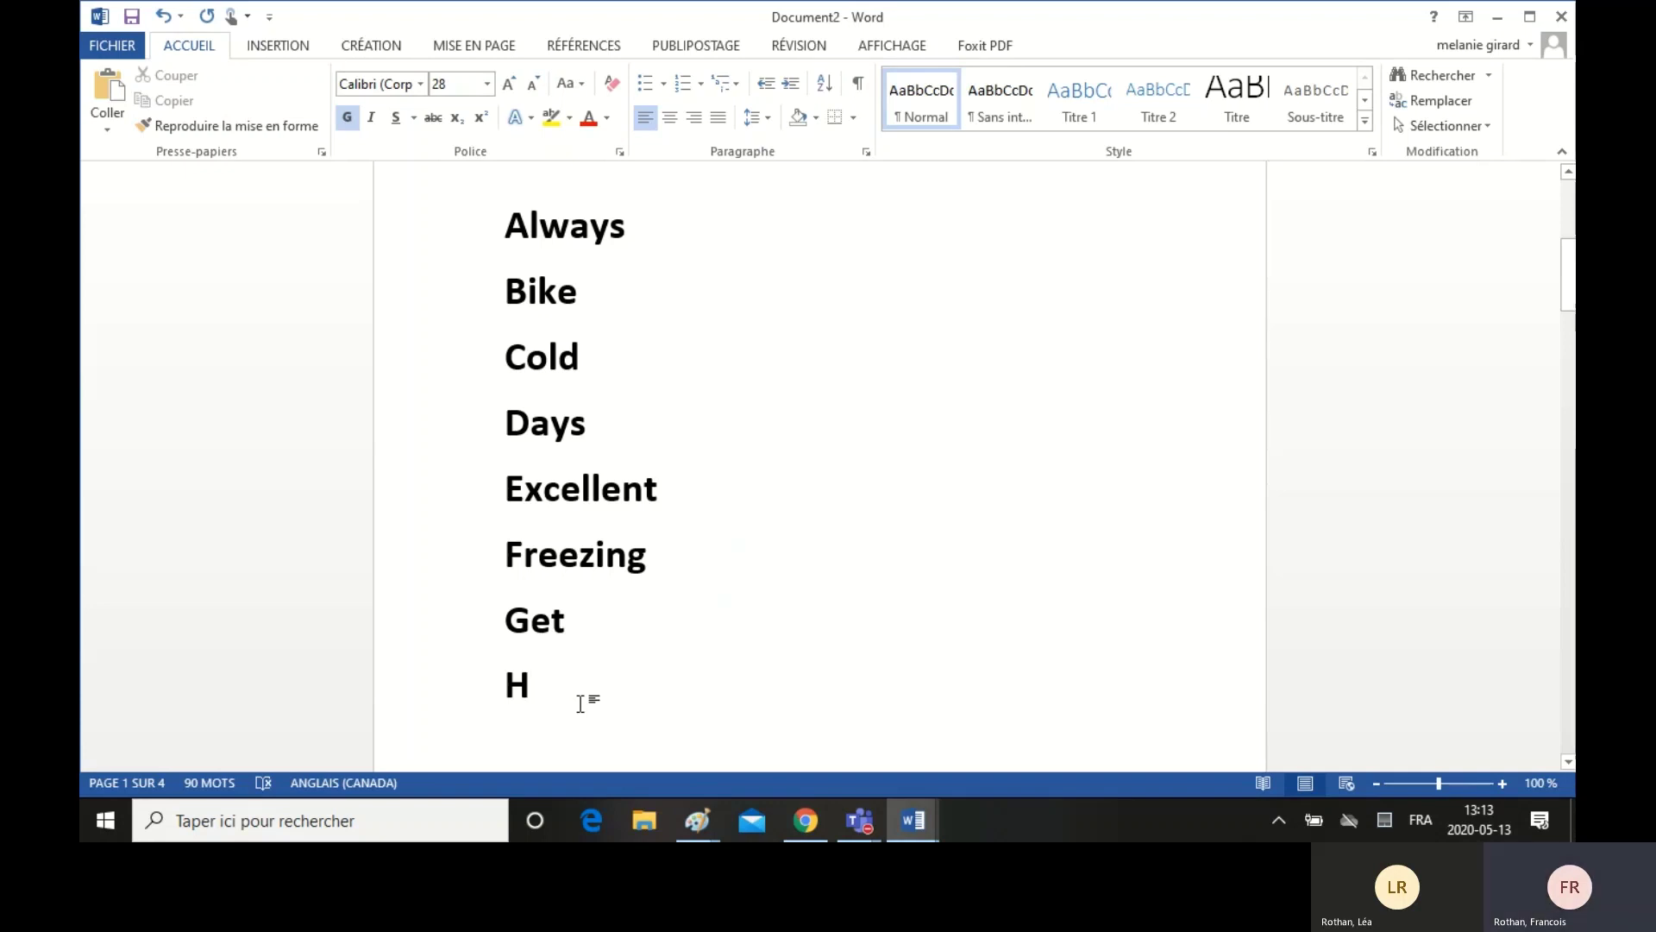
pyautogui.write('op')
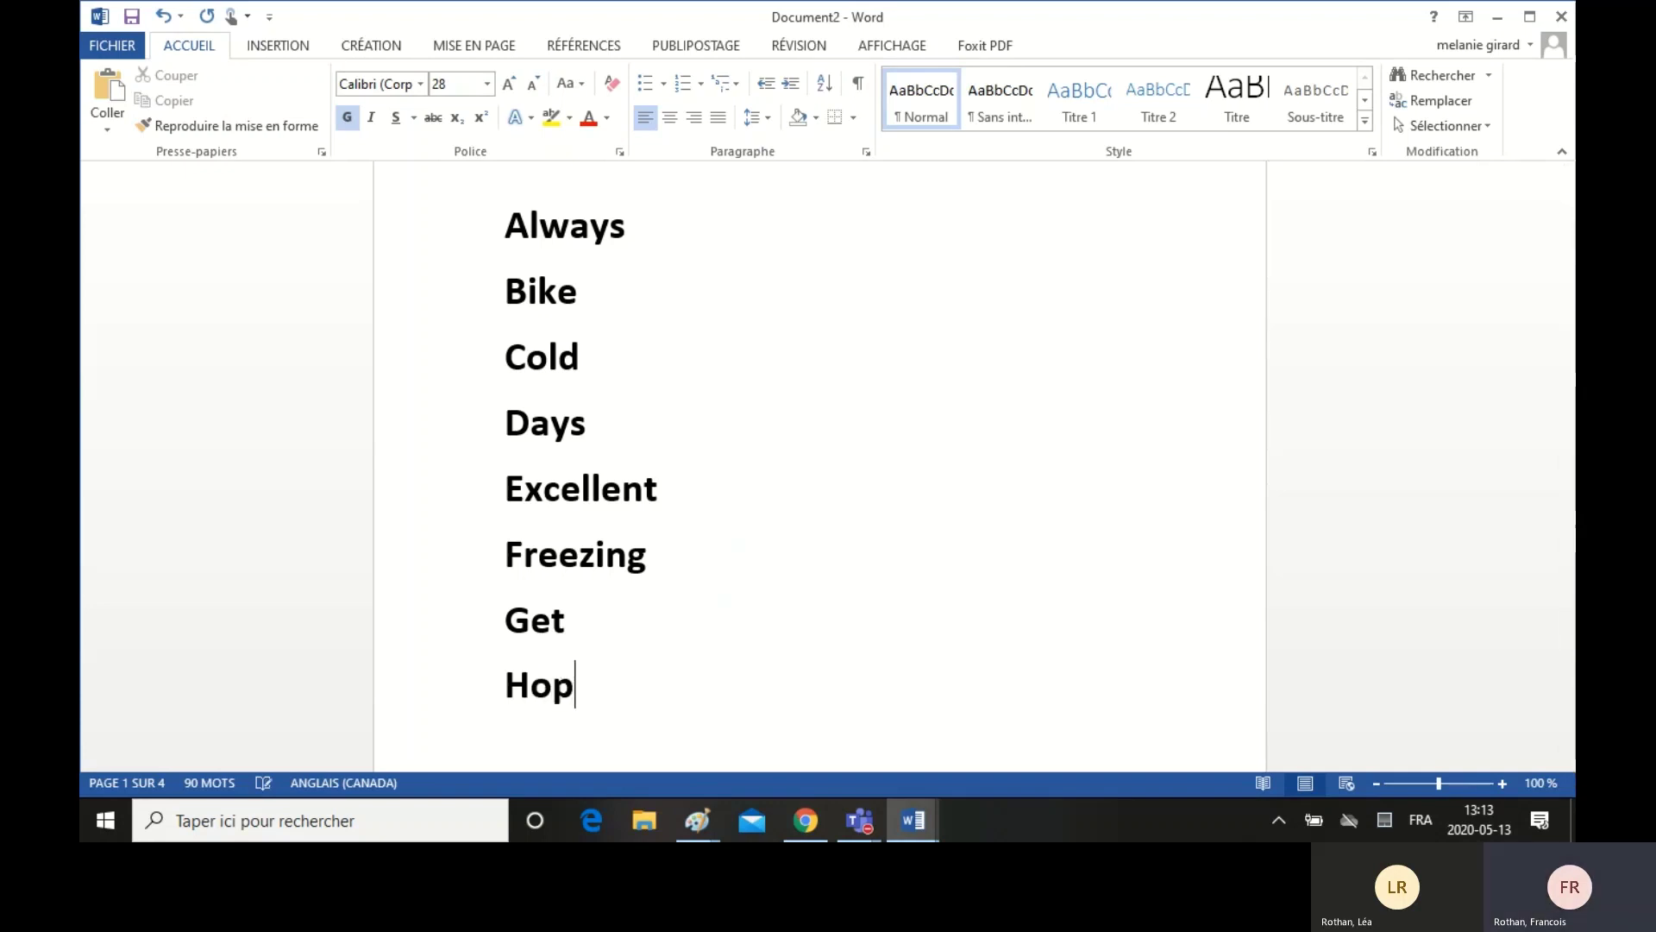
# Step: Complete the I line on page 2 as Impatient
pyautogui.scroll(-4, 643, 654)
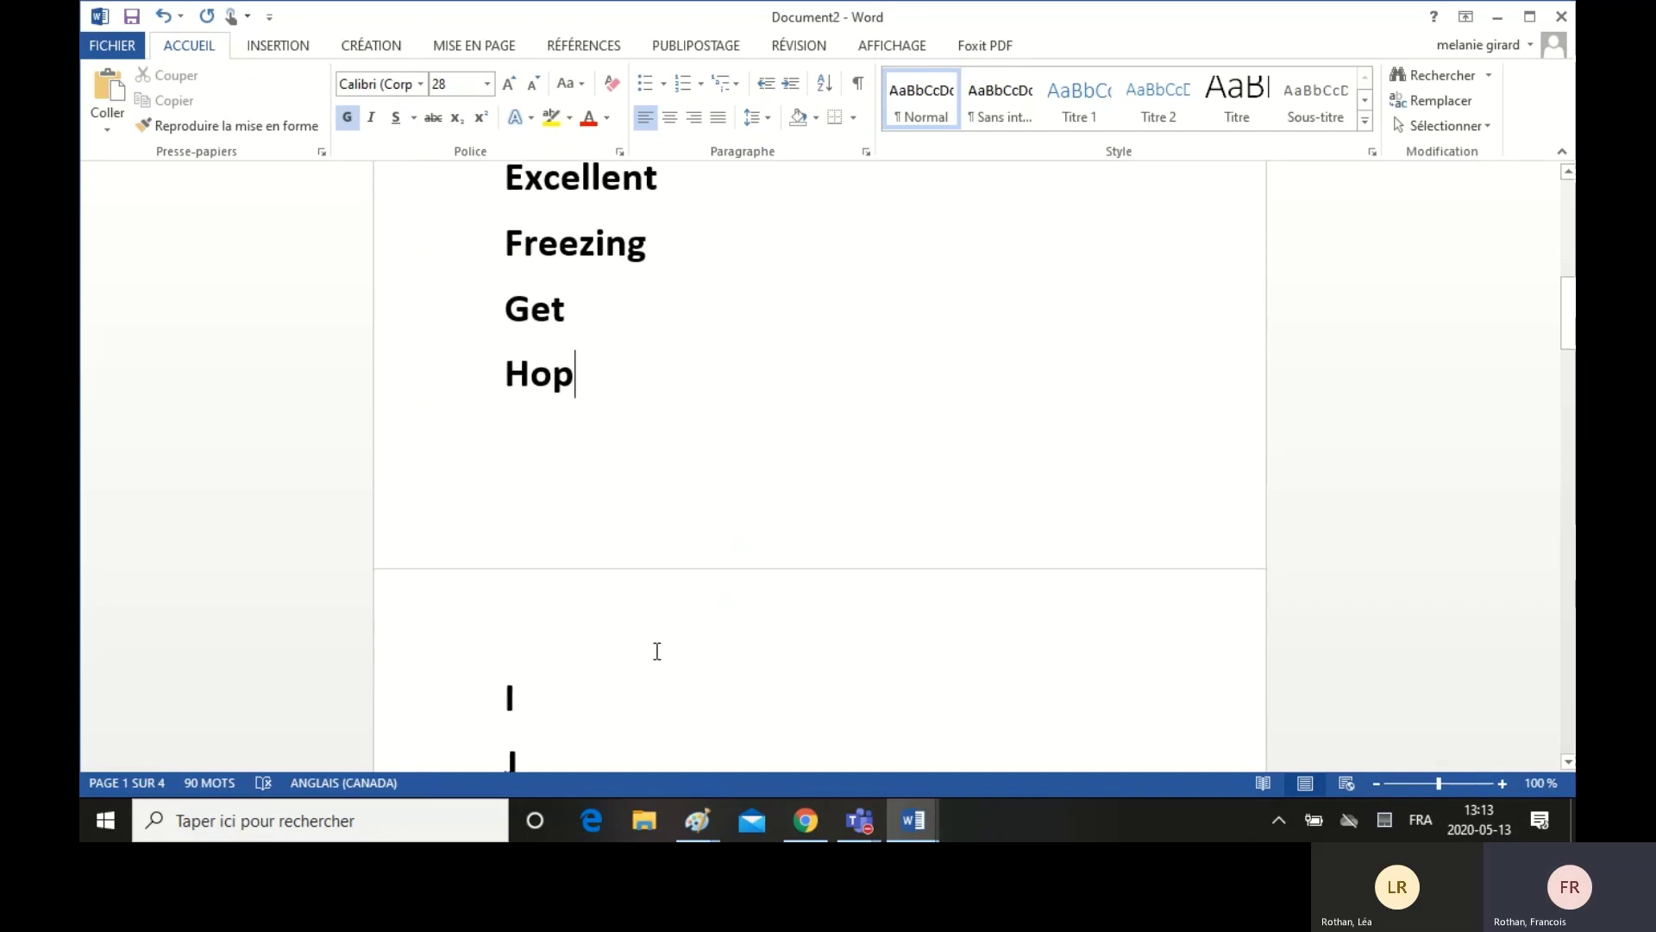
pyautogui.scroll(-1, 658, 651)
pyautogui.click(547, 629)
pyautogui.write('m')
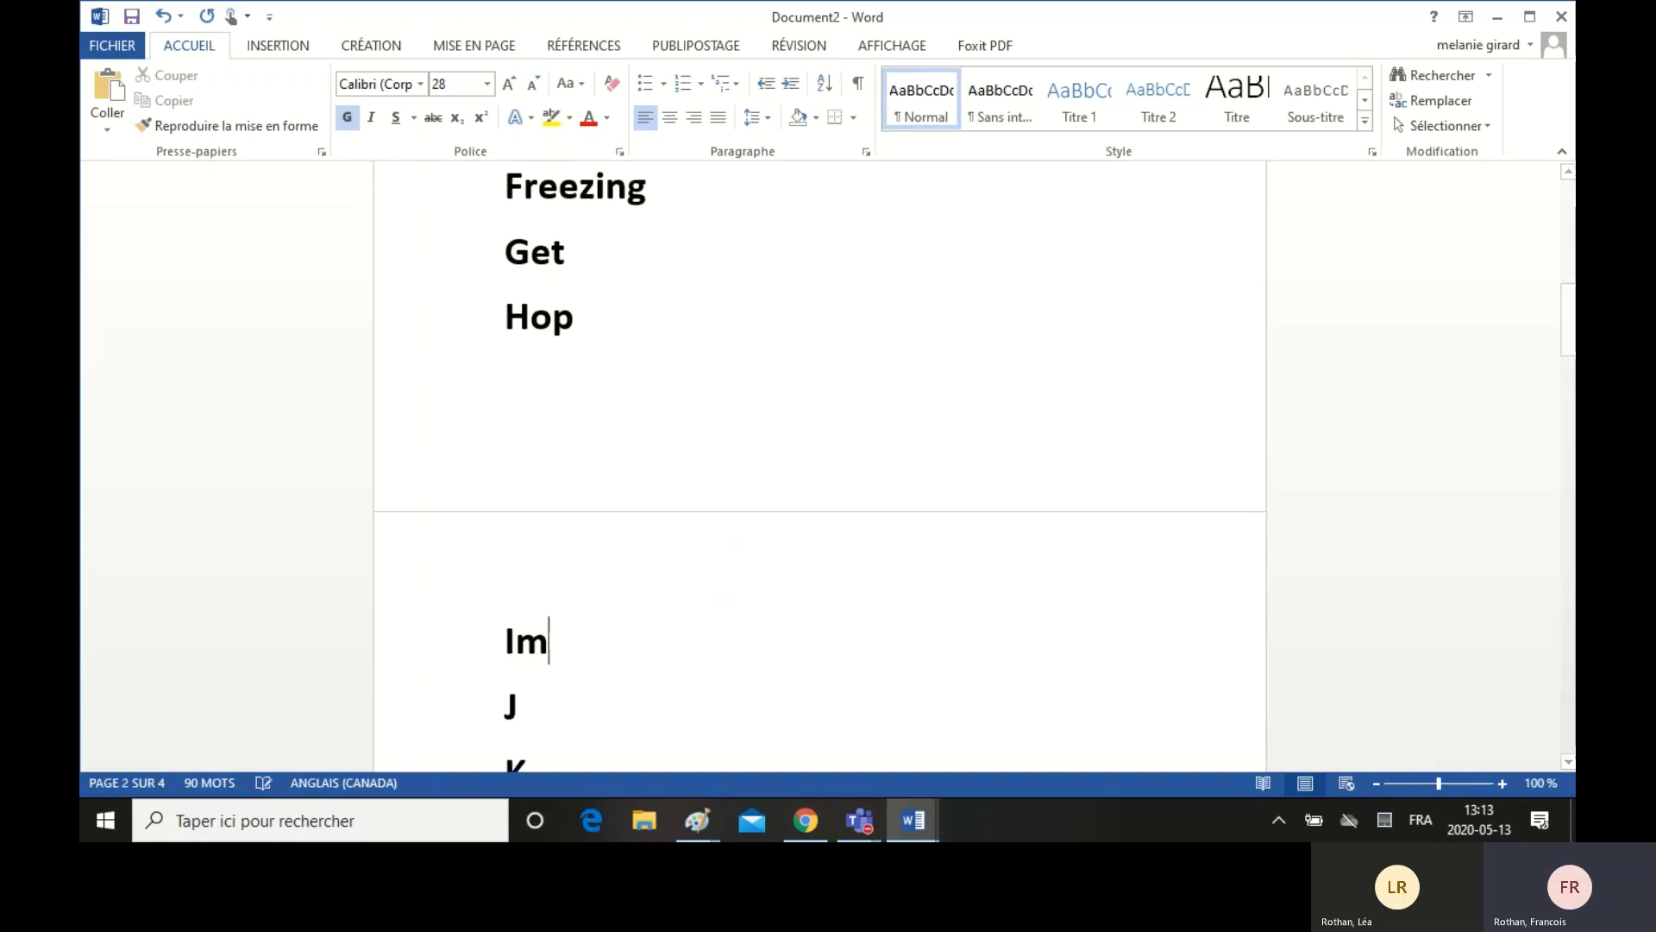
pyautogui.write('patient')
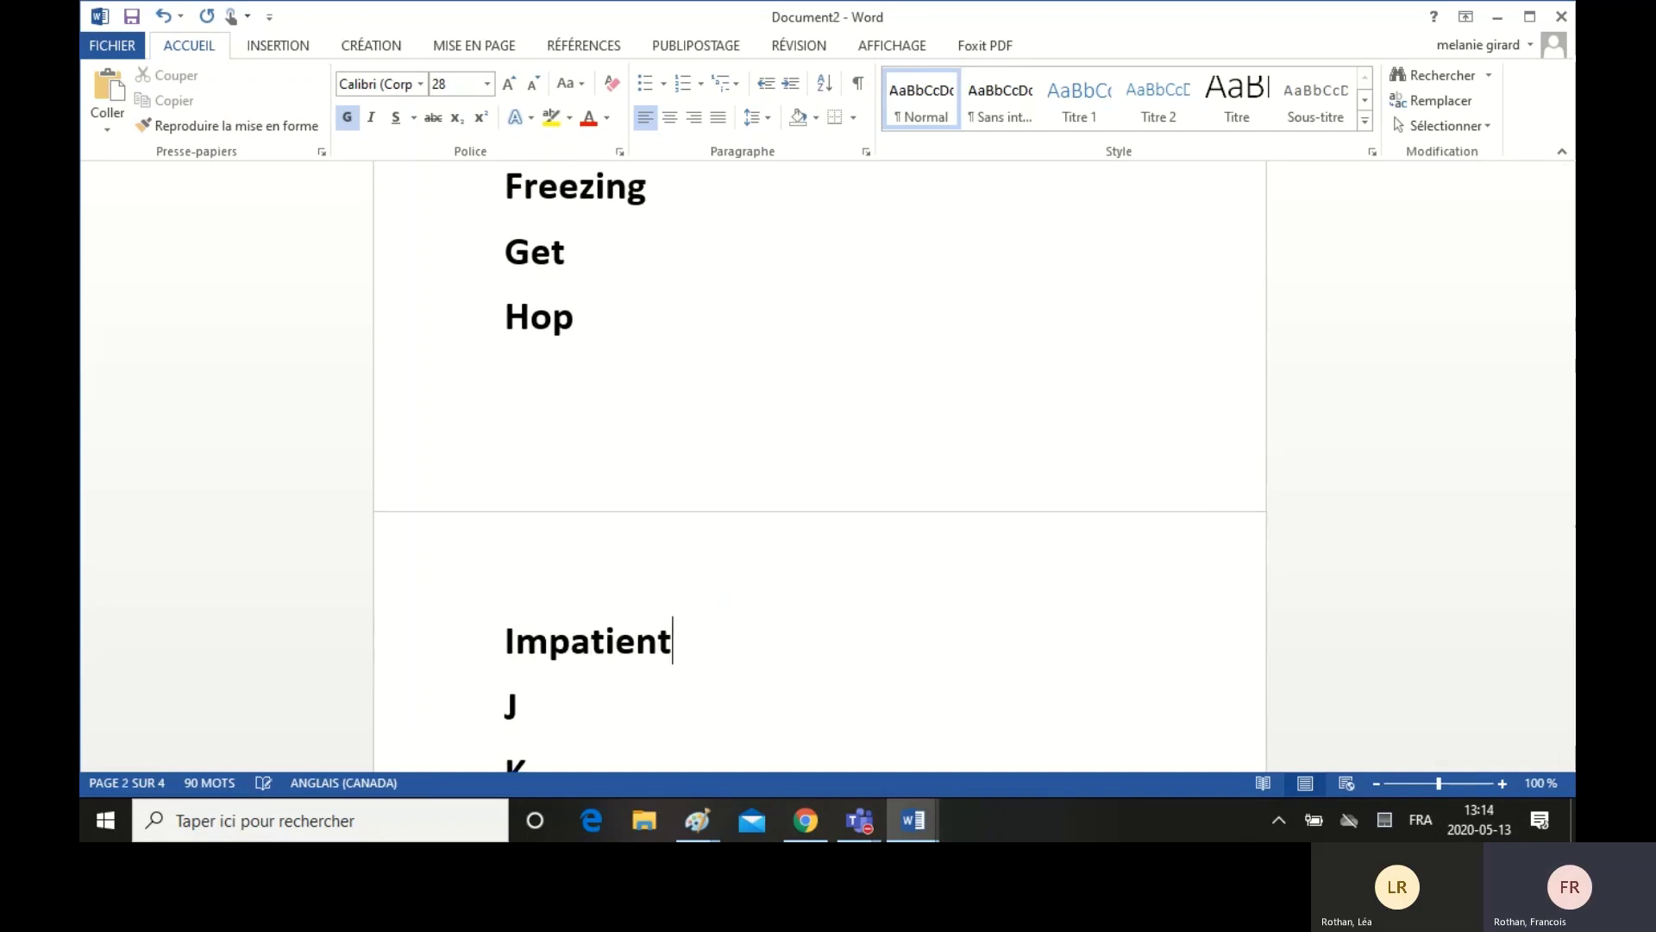
pyautogui.scroll(6, 598, 619)
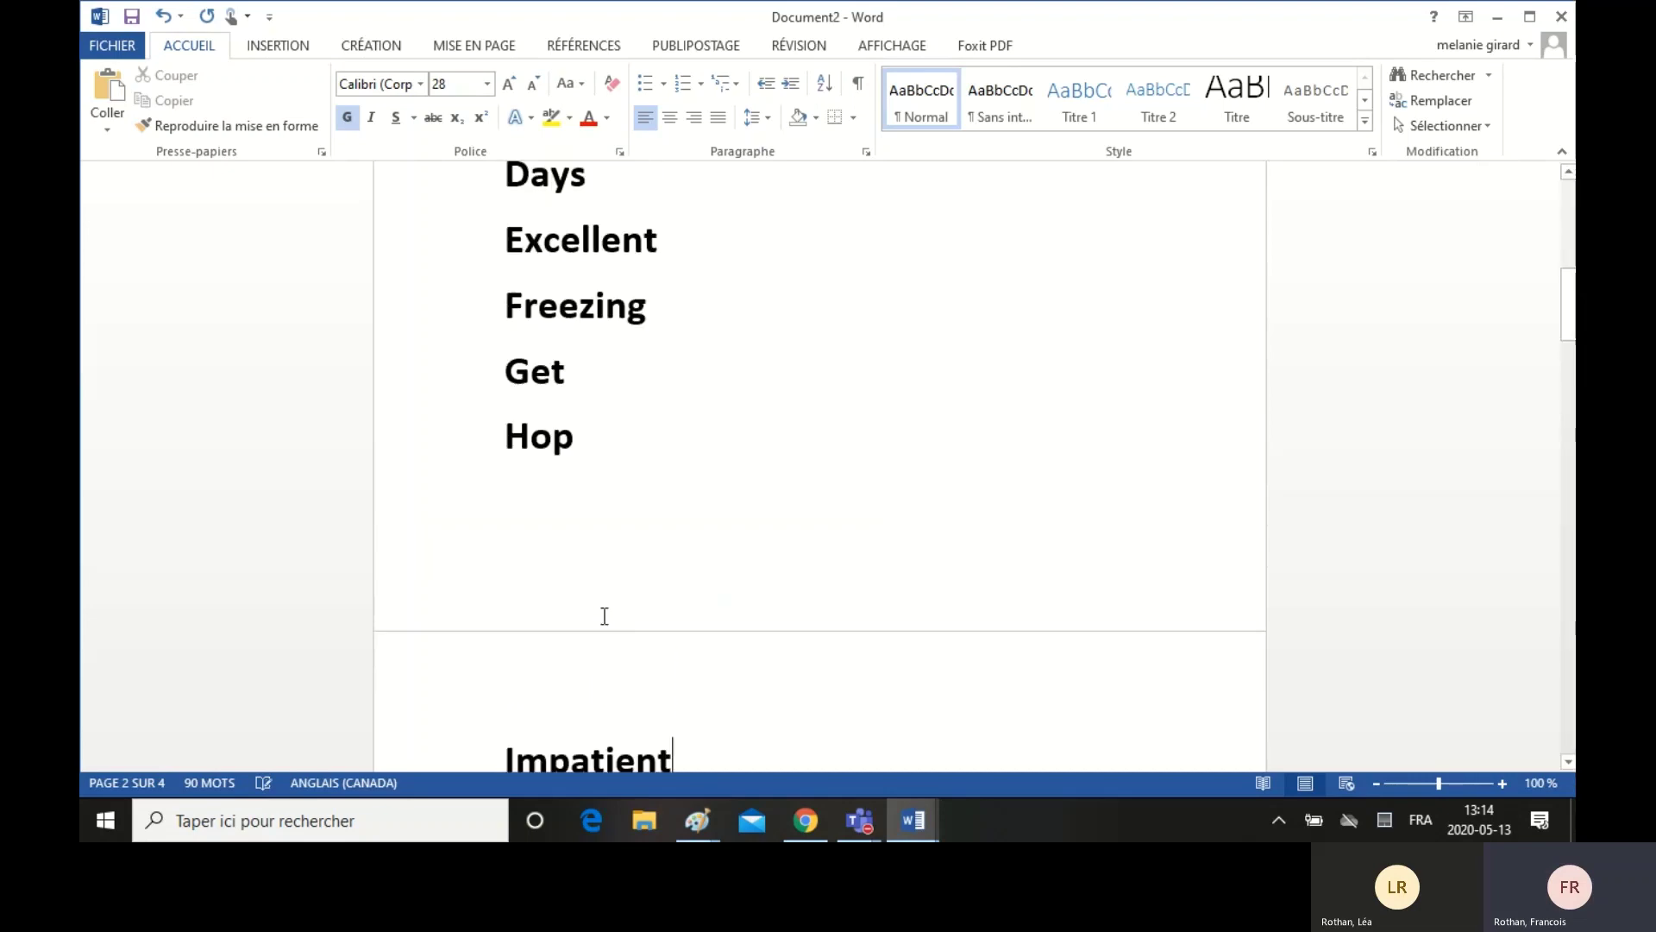
pyautogui.scroll(1, 623, 610)
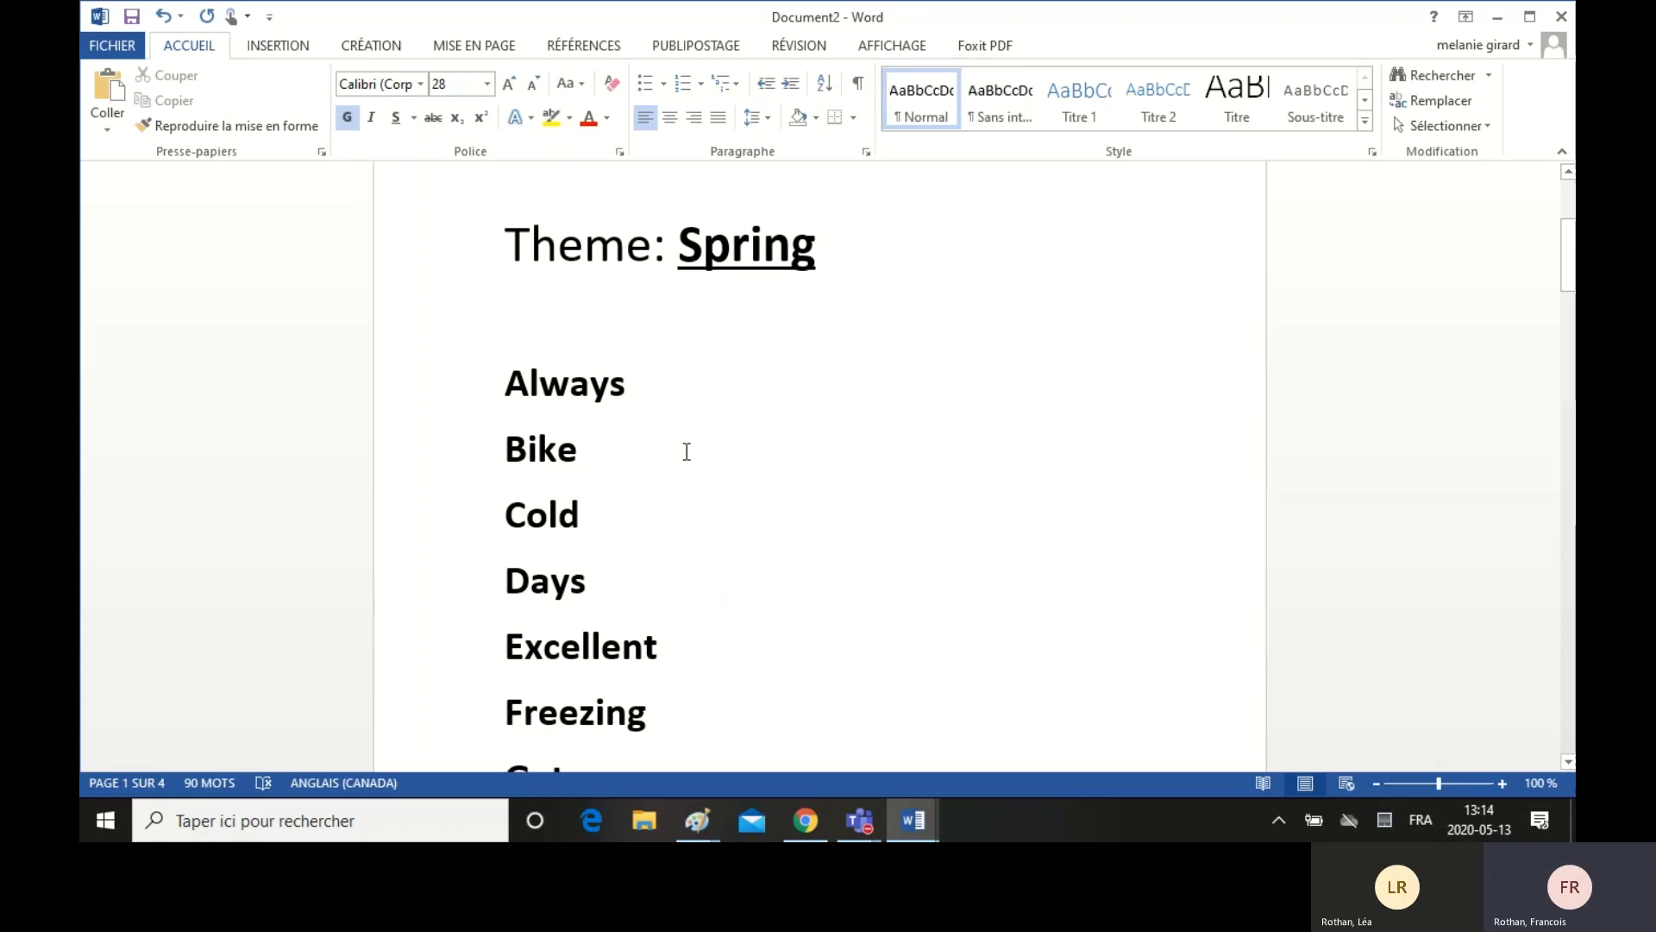
# Step: Scroll from Always past Z to the paragraph with yellow-highlighted words
pyautogui.scroll(-3, 688, 450)
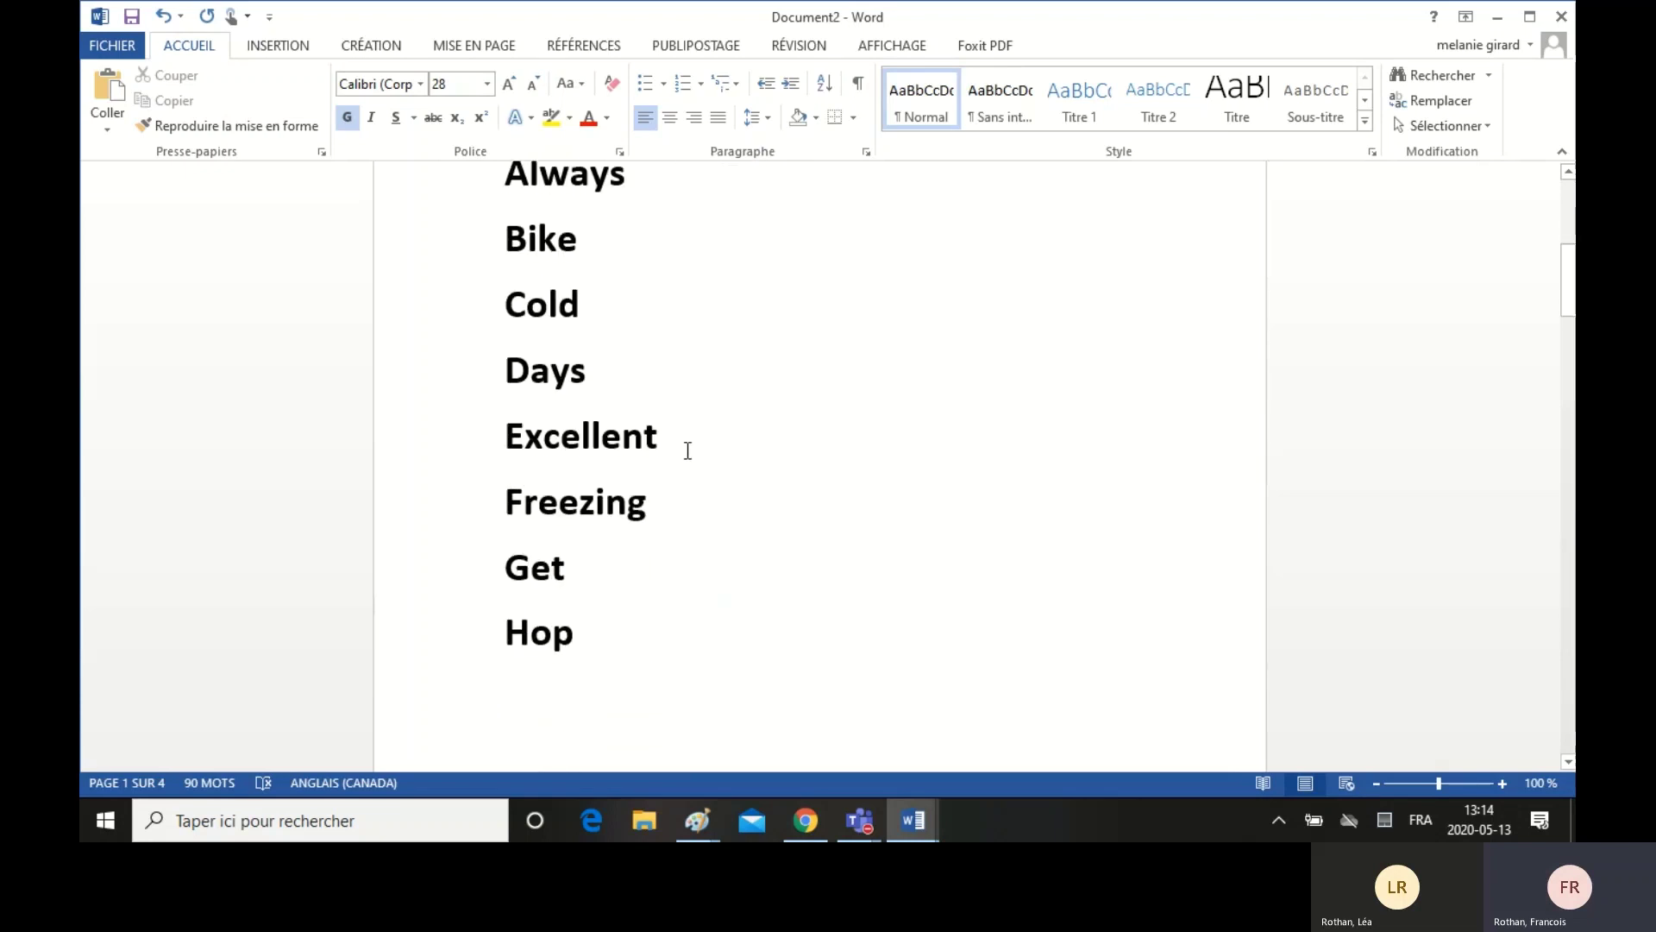
pyautogui.scroll(4, 687, 451)
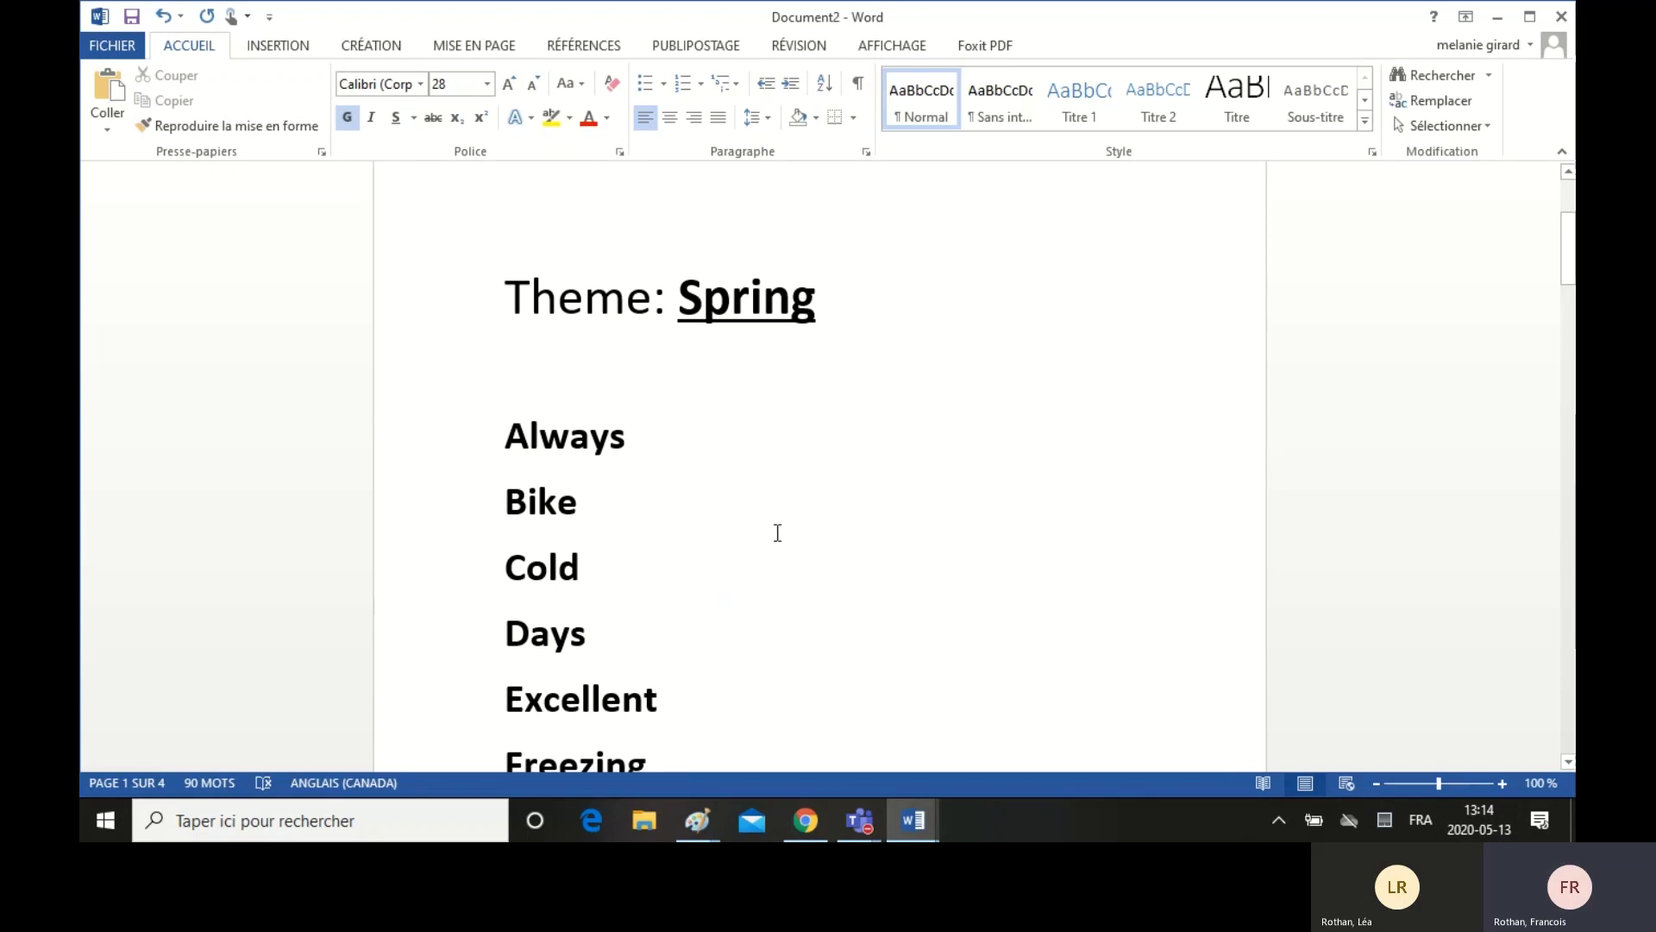
pyautogui.scroll(-4, 777, 533)
pyautogui.scroll(1, 776, 529)
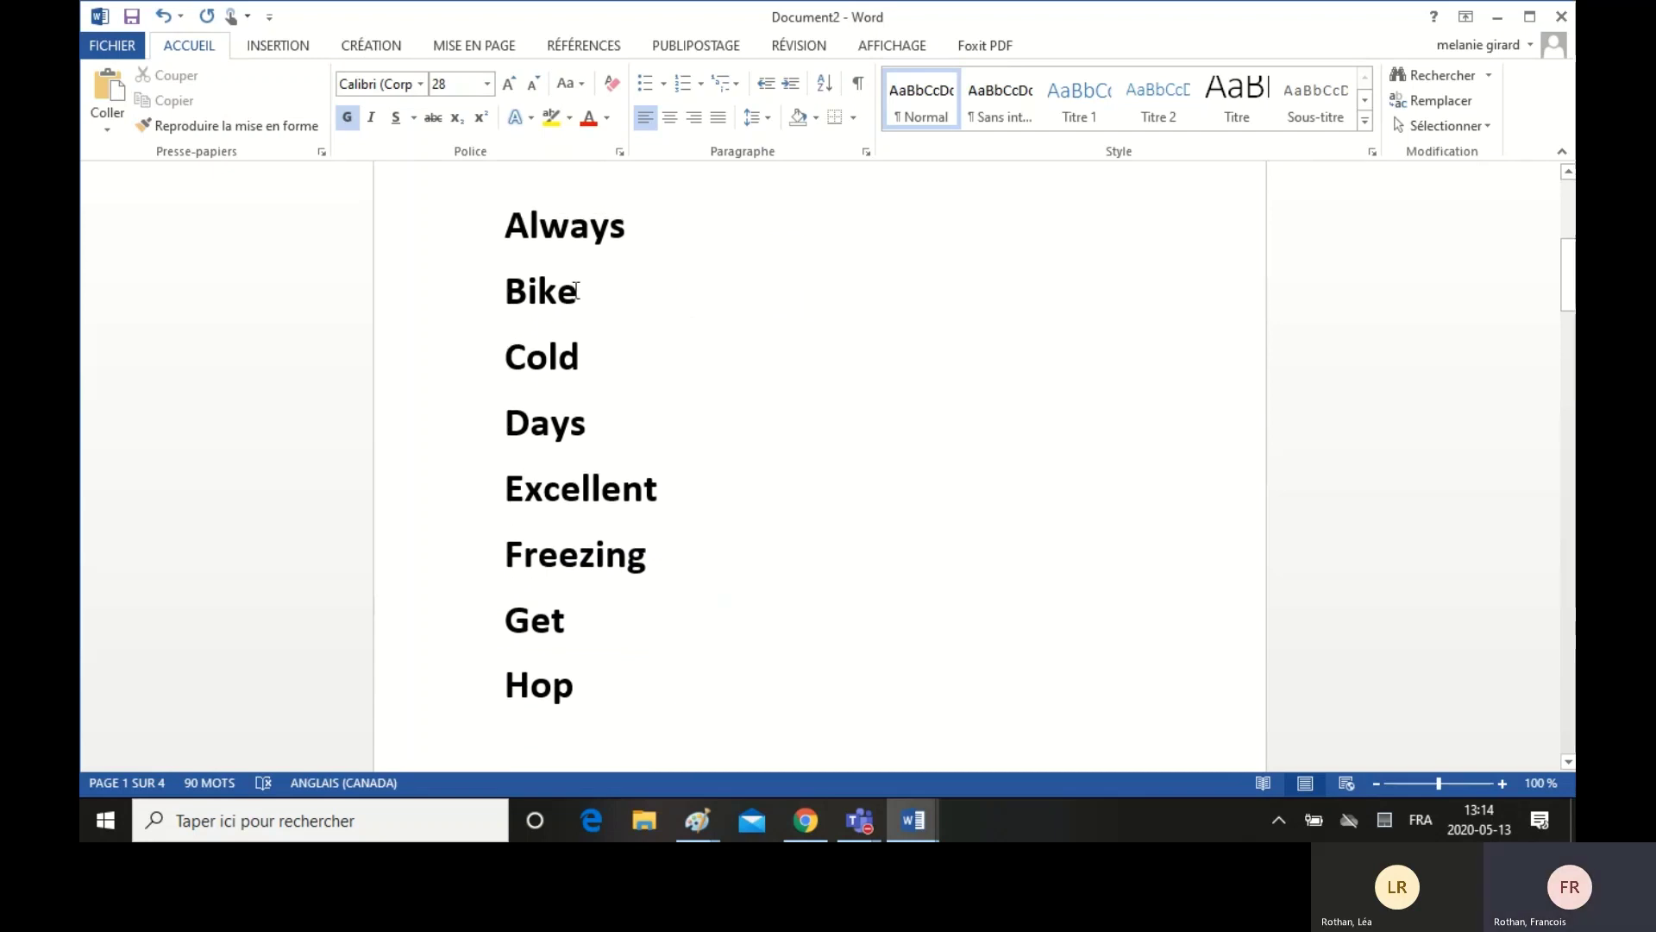
pyautogui.scroll(-1, 614, 263)
pyautogui.scroll(-1, 616, 266)
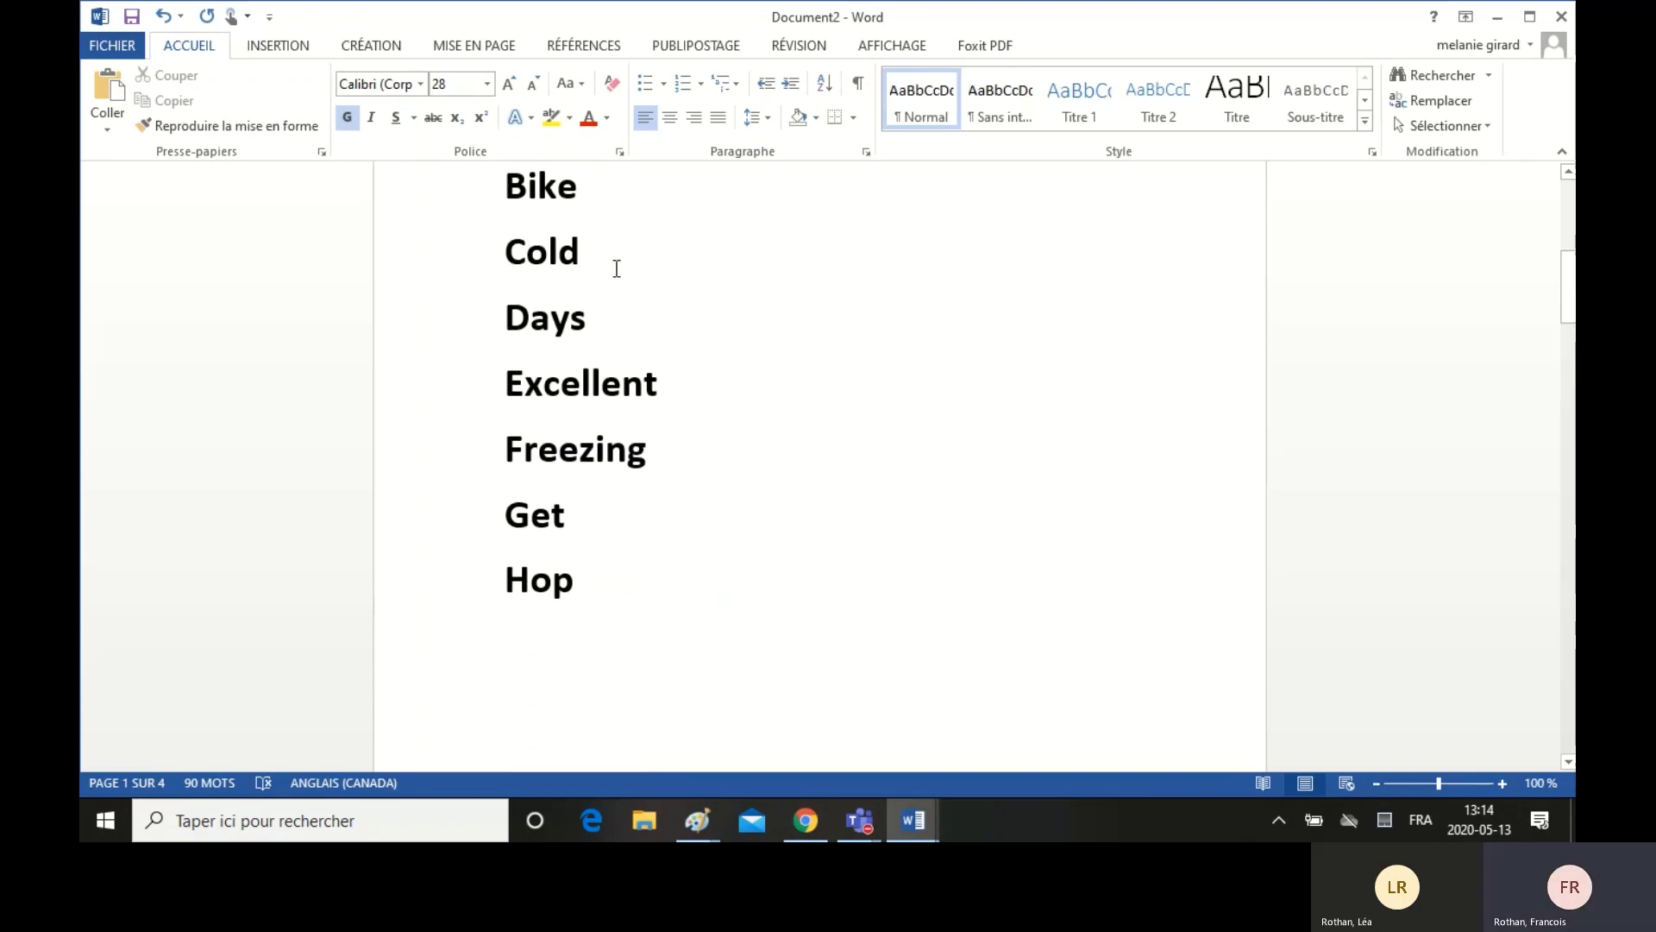
pyautogui.scroll(-3, 617, 268)
pyautogui.scroll(3, 617, 269)
pyautogui.scroll(-4, 617, 268)
pyautogui.scroll(-6, 616, 268)
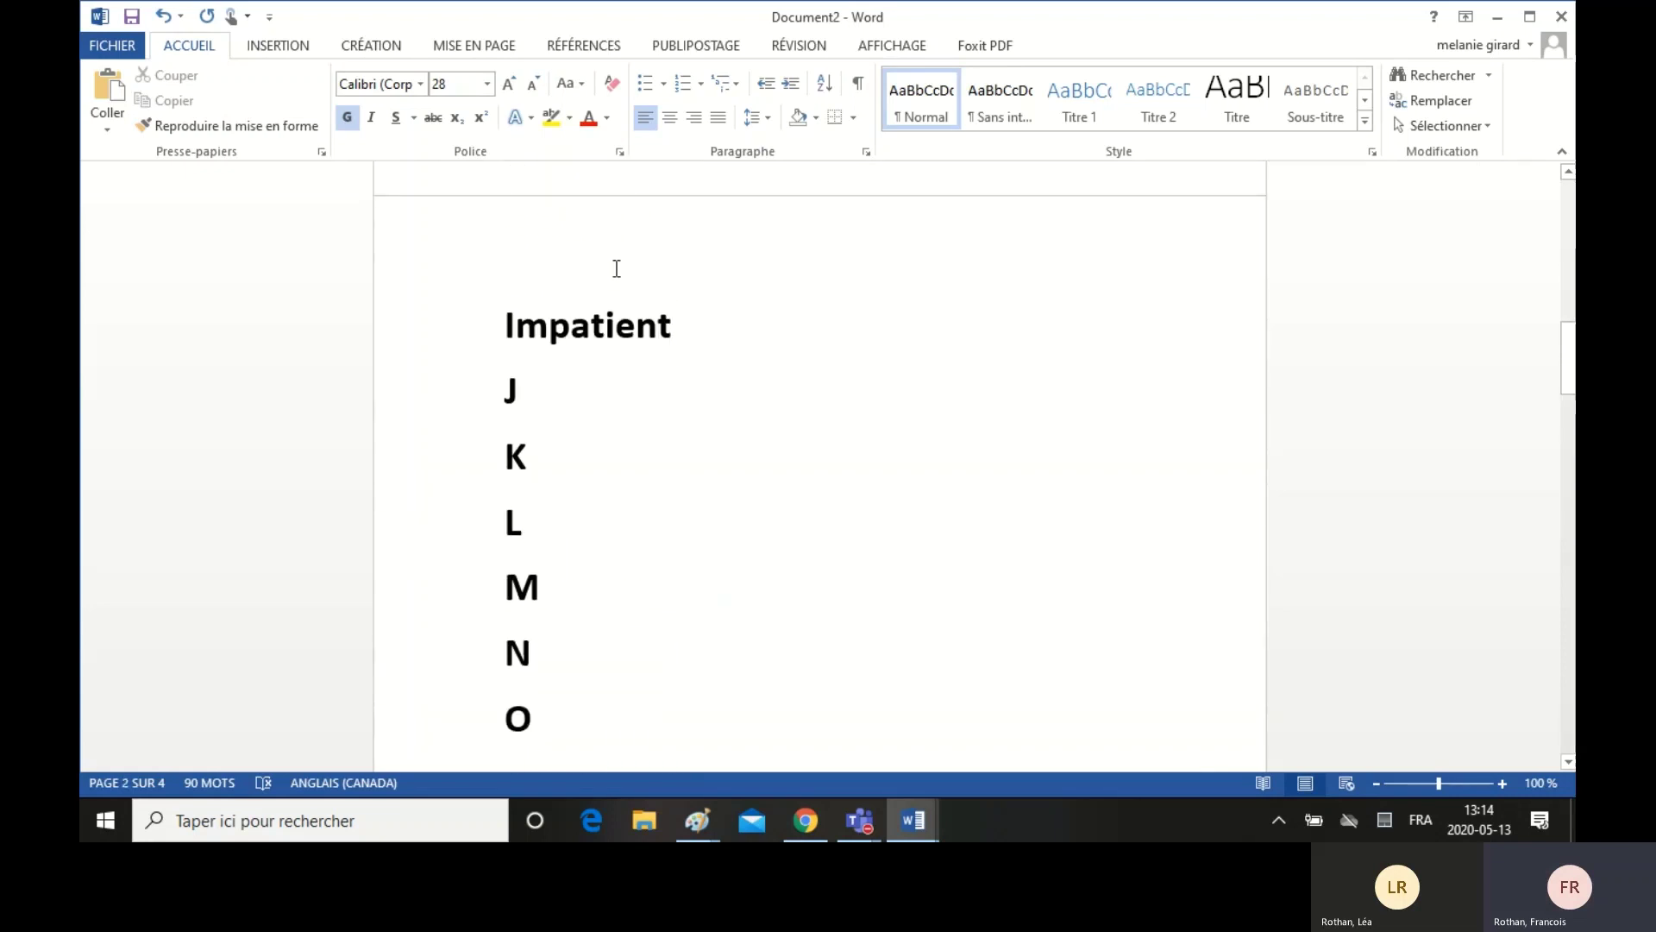
pyautogui.scroll(-3, 617, 268)
pyautogui.scroll(-18, 617, 268)
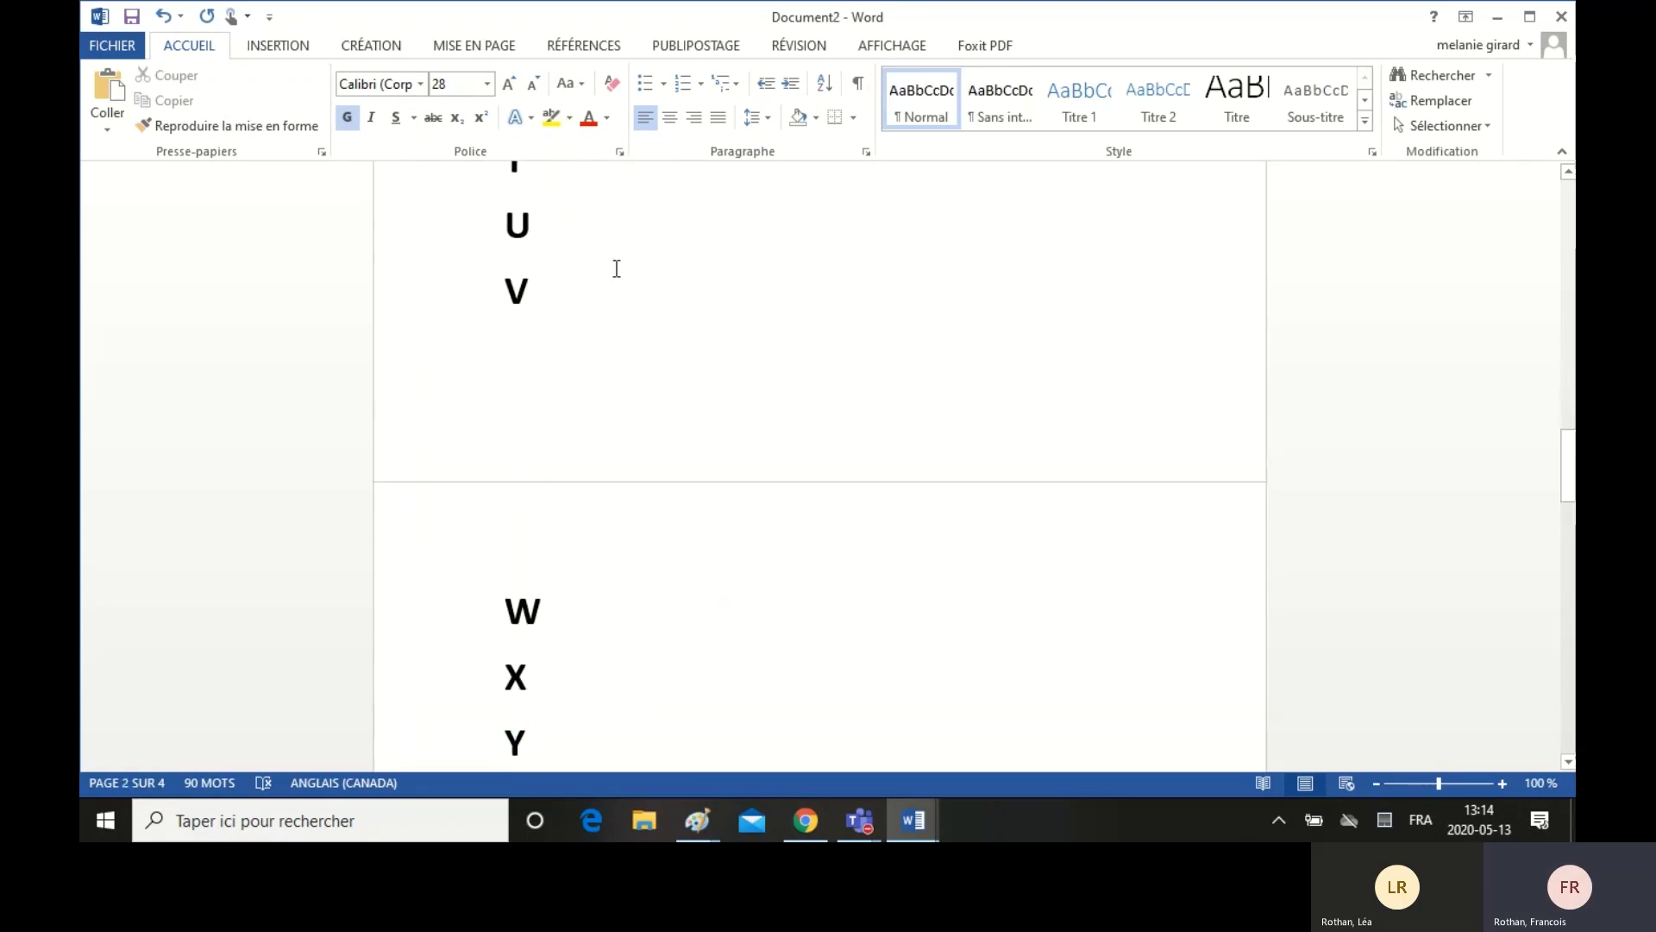
pyautogui.scroll(-6, 616, 268)
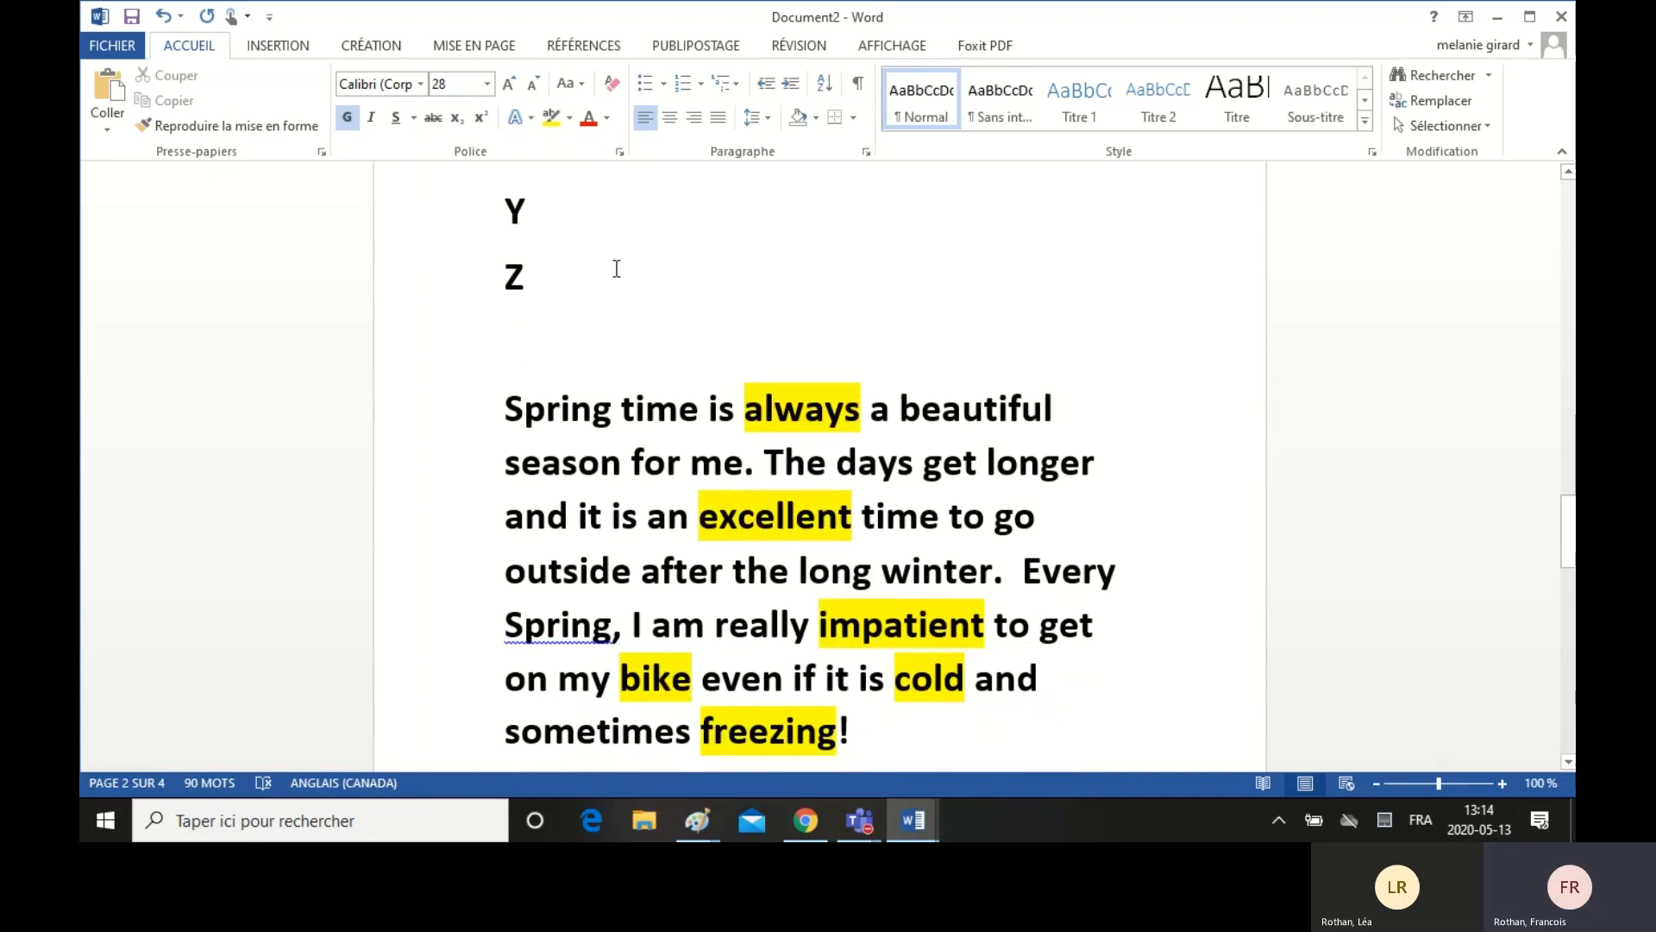
# Step: Apply yellow text highlight to 'days' in the Spring paragraph
pyautogui.scroll(-1, 617, 269)
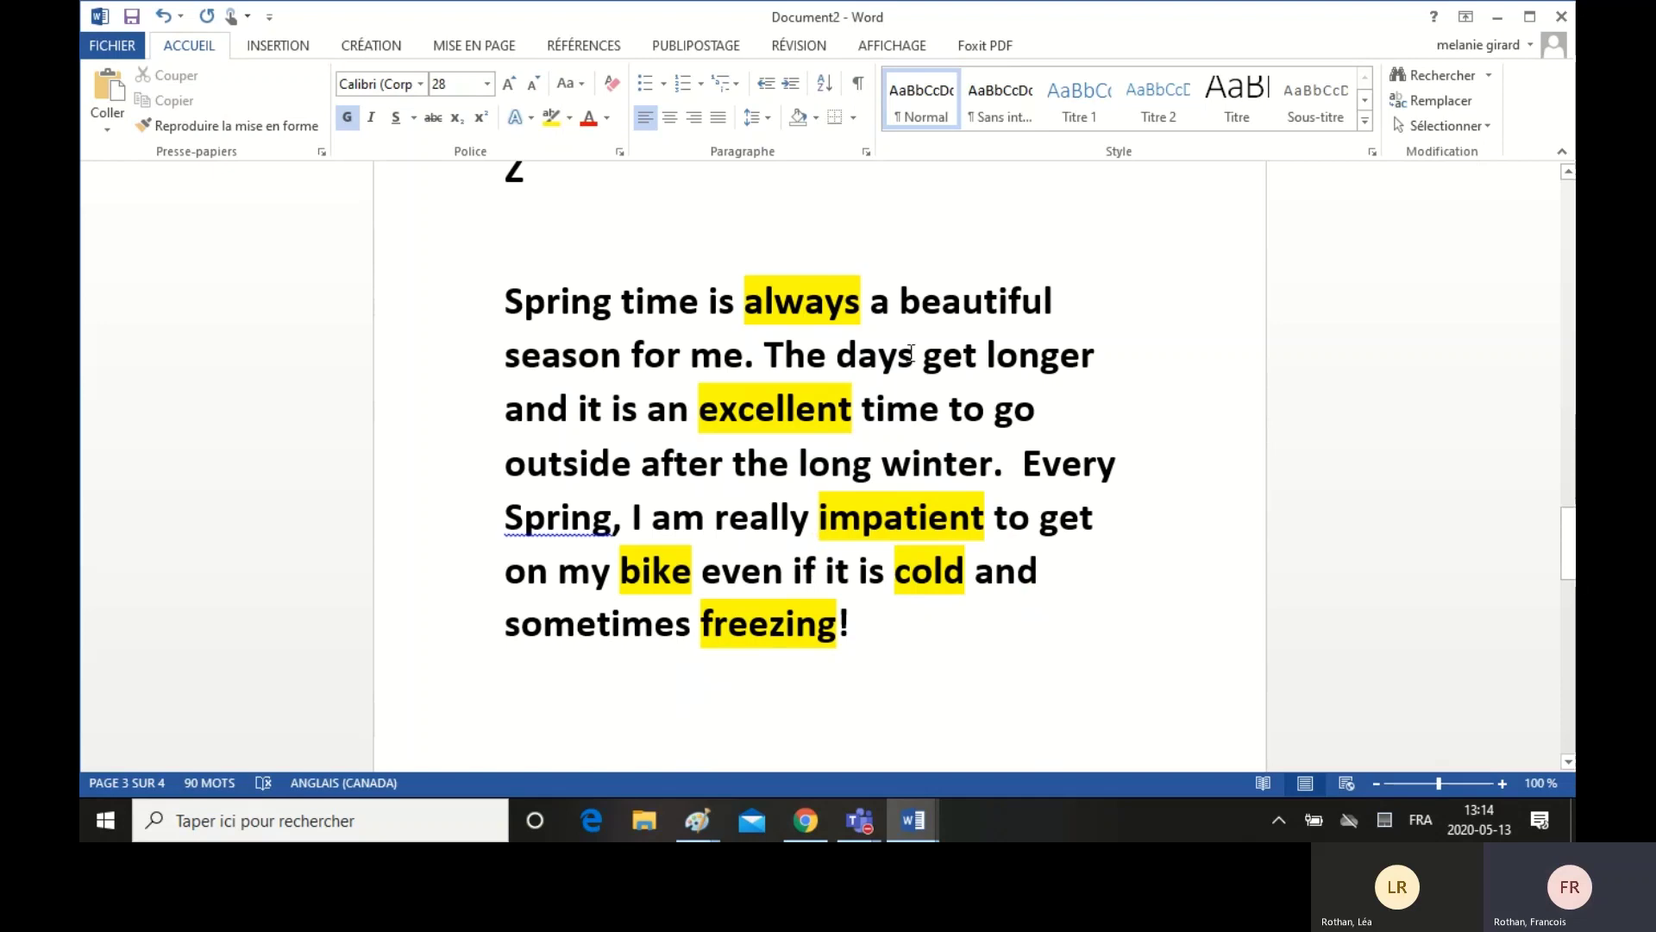
pyautogui.moveTo(916, 357); pyautogui.dragTo(834, 356)
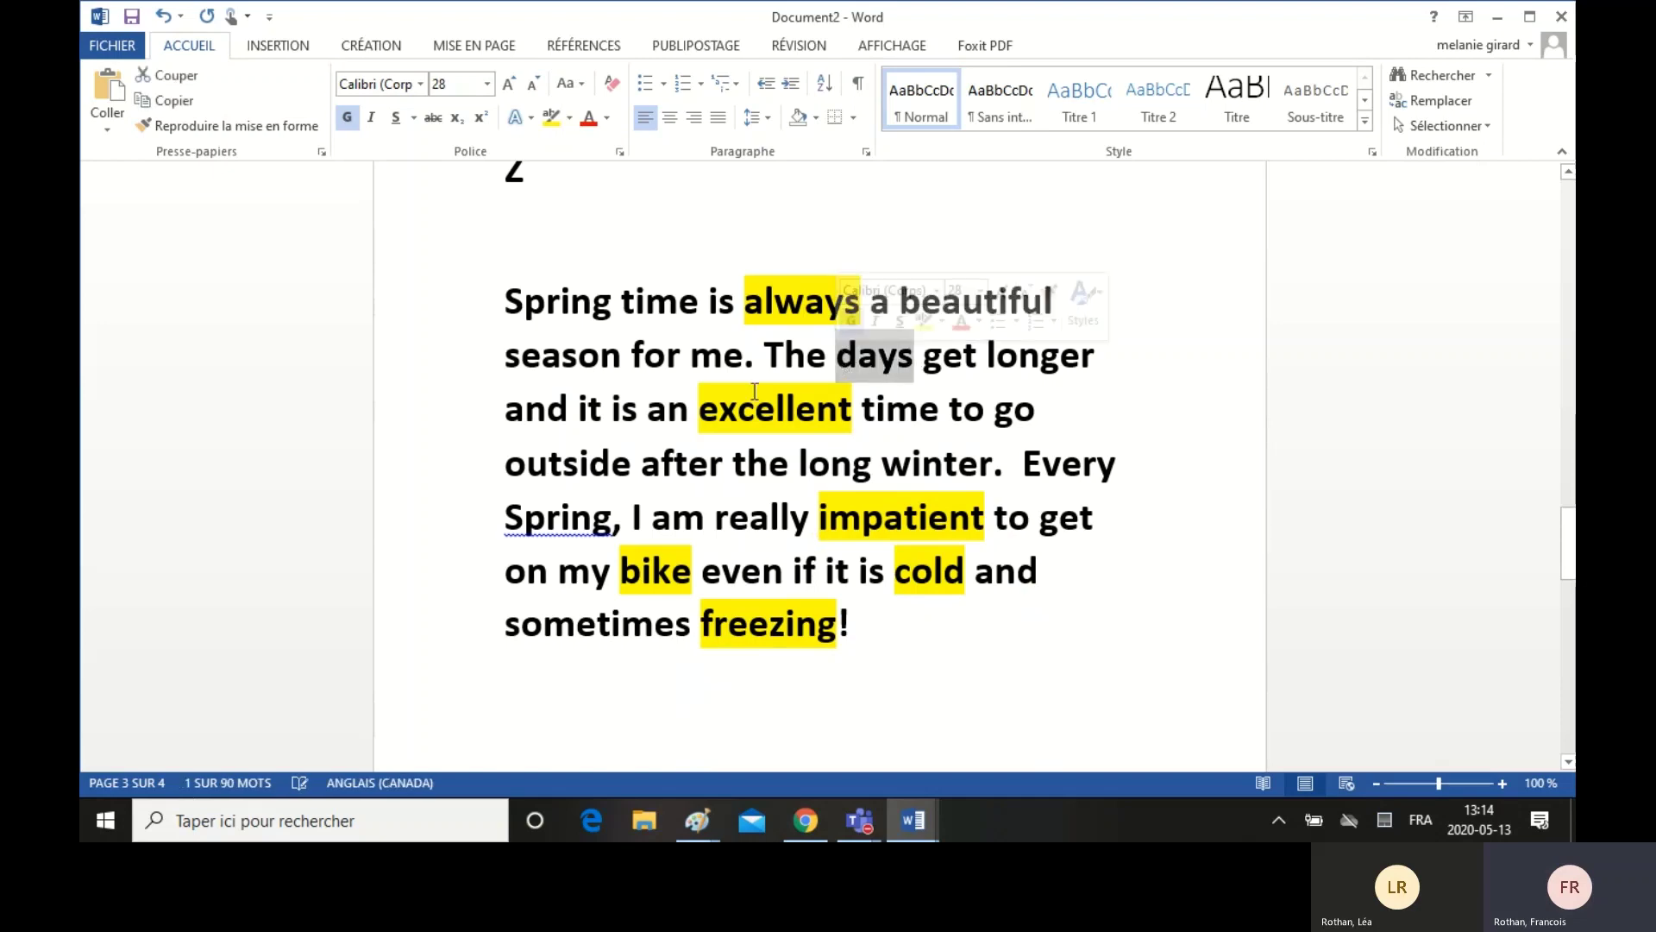
pyautogui.click(551, 118)
pyautogui.press('Left')
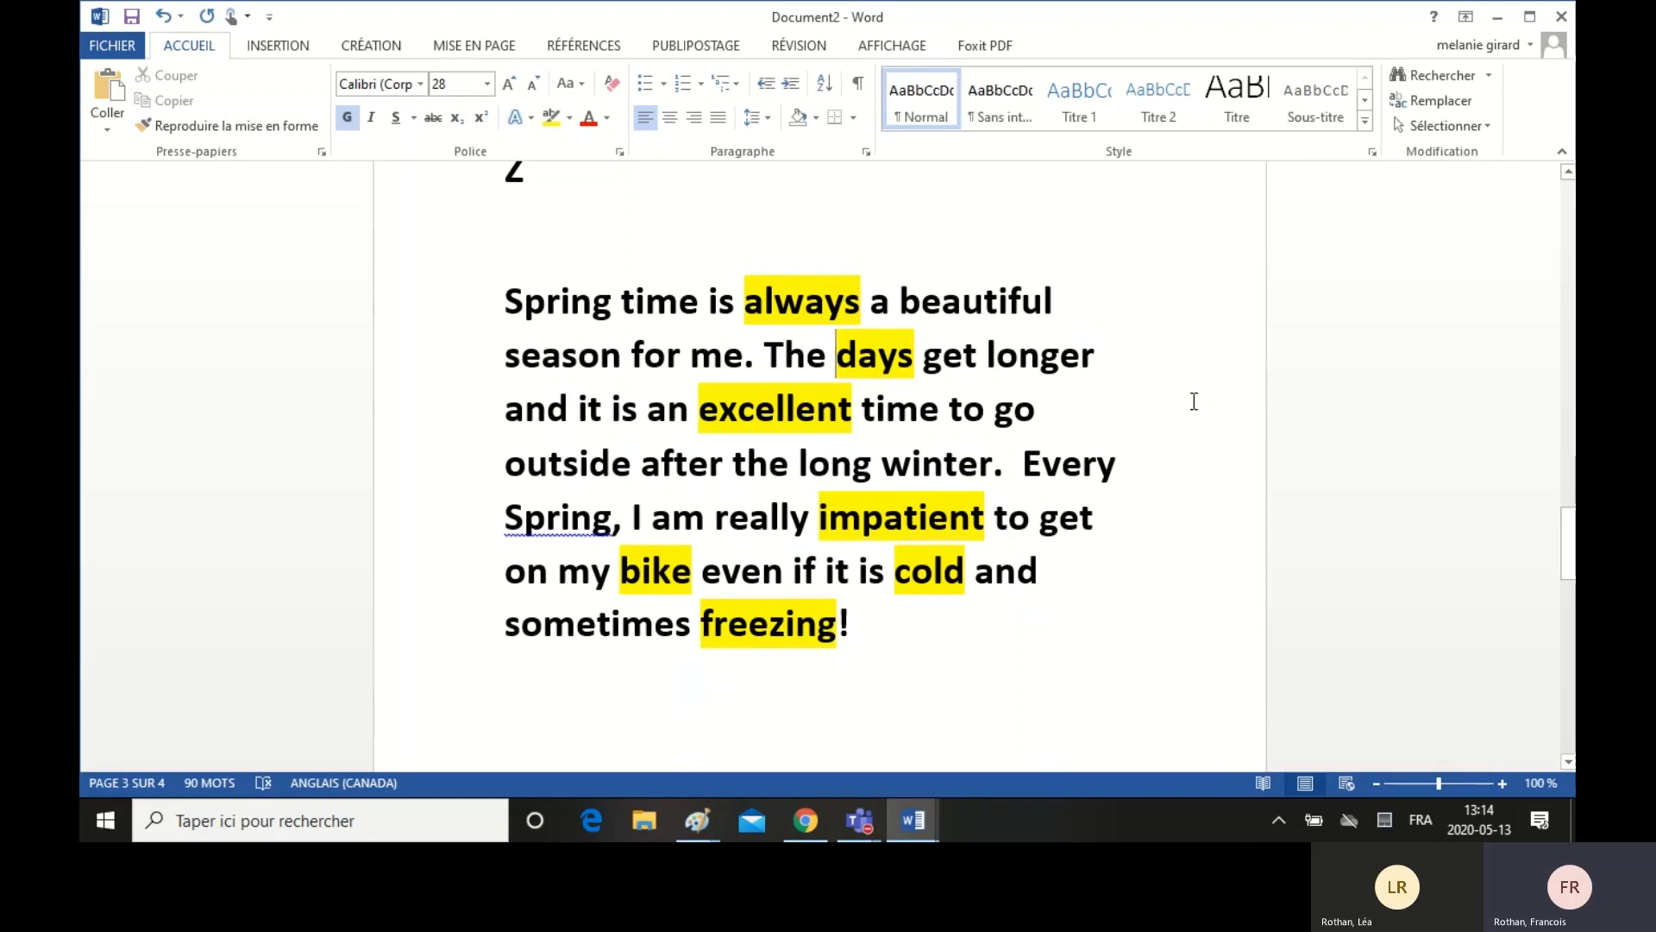
pyautogui.click(922, 626)
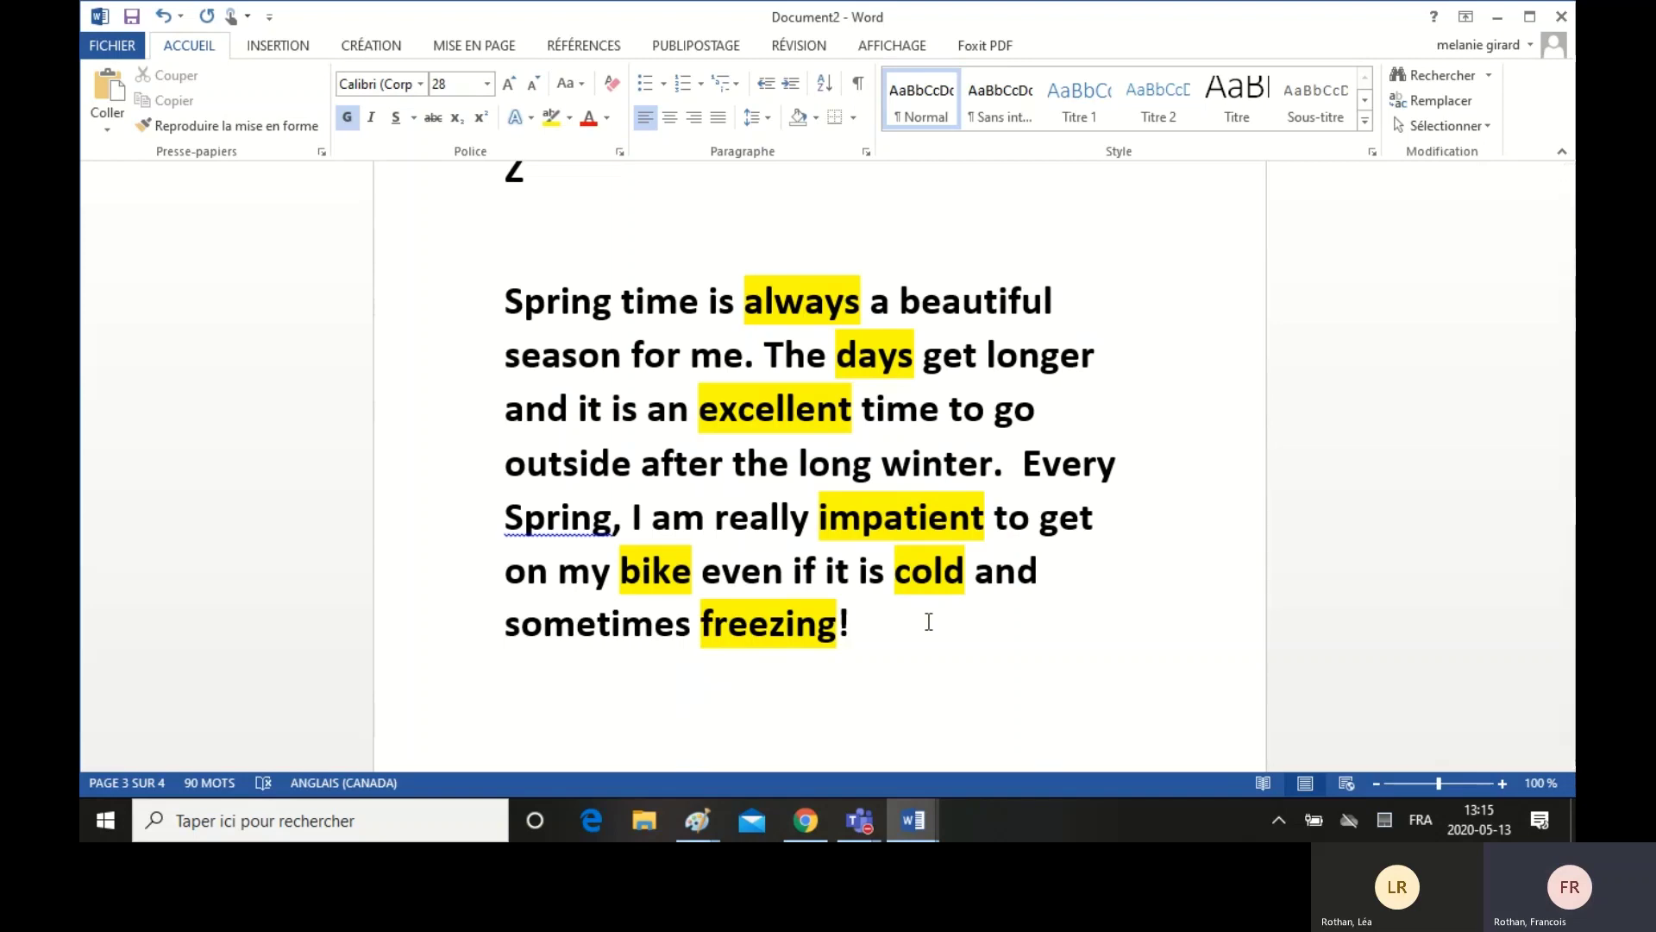
# Step: On the last page, point out the Surviving, Friends, Family and Vacations themes
pyautogui.scroll(-3, 929, 622)
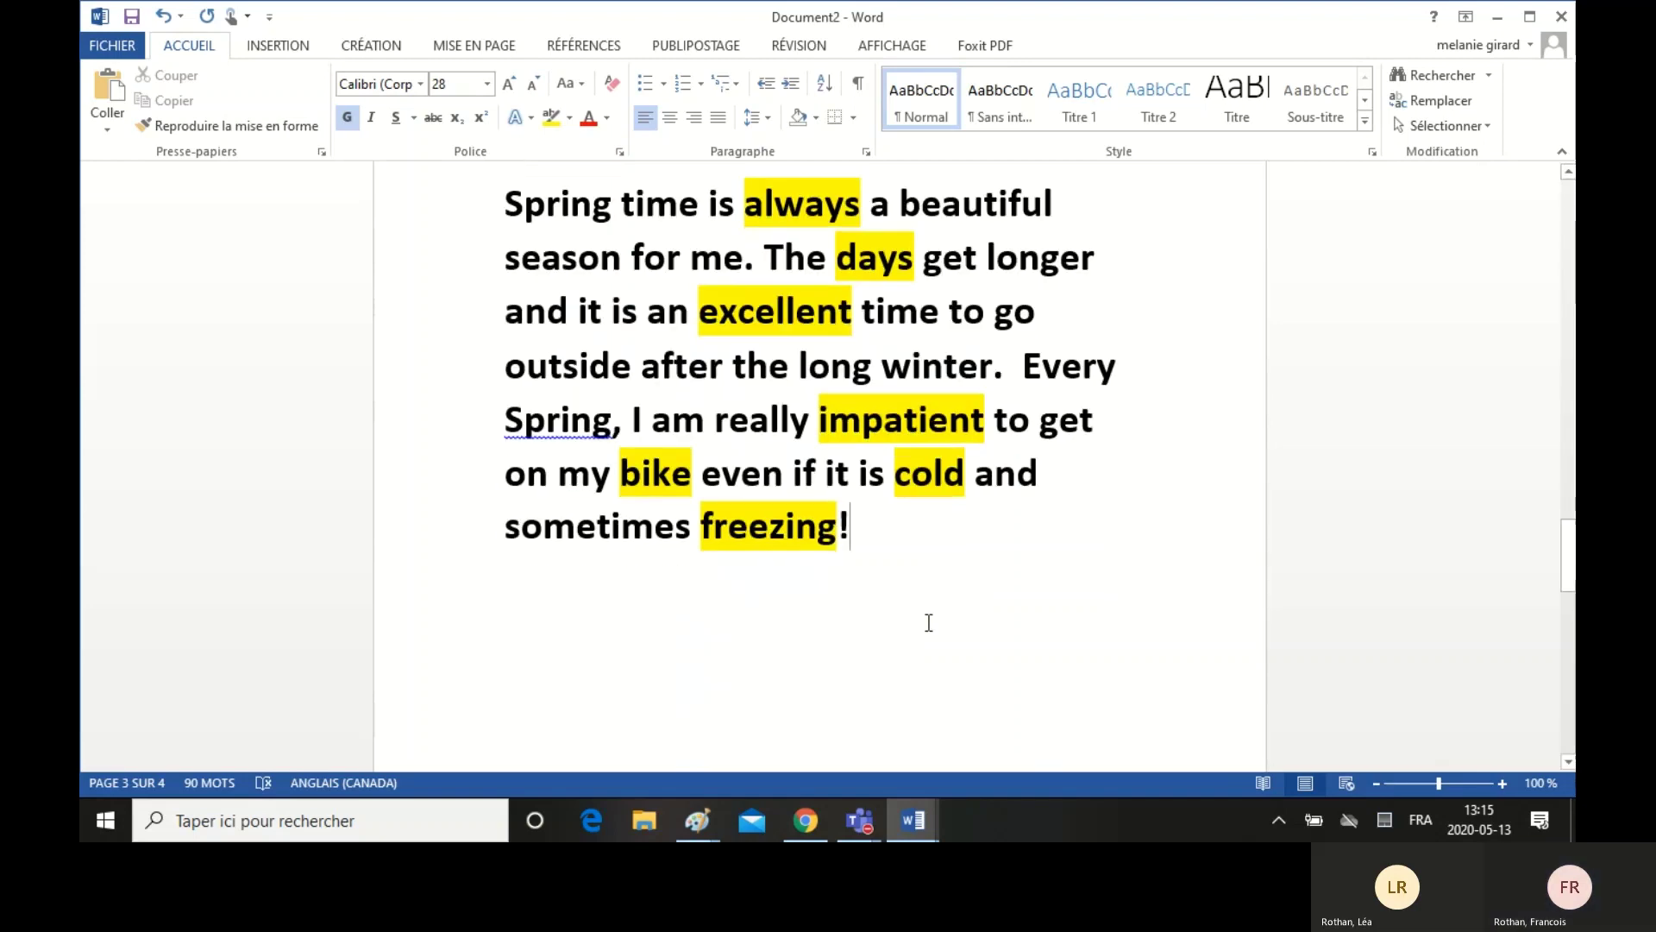
pyautogui.scroll(-4, 929, 623)
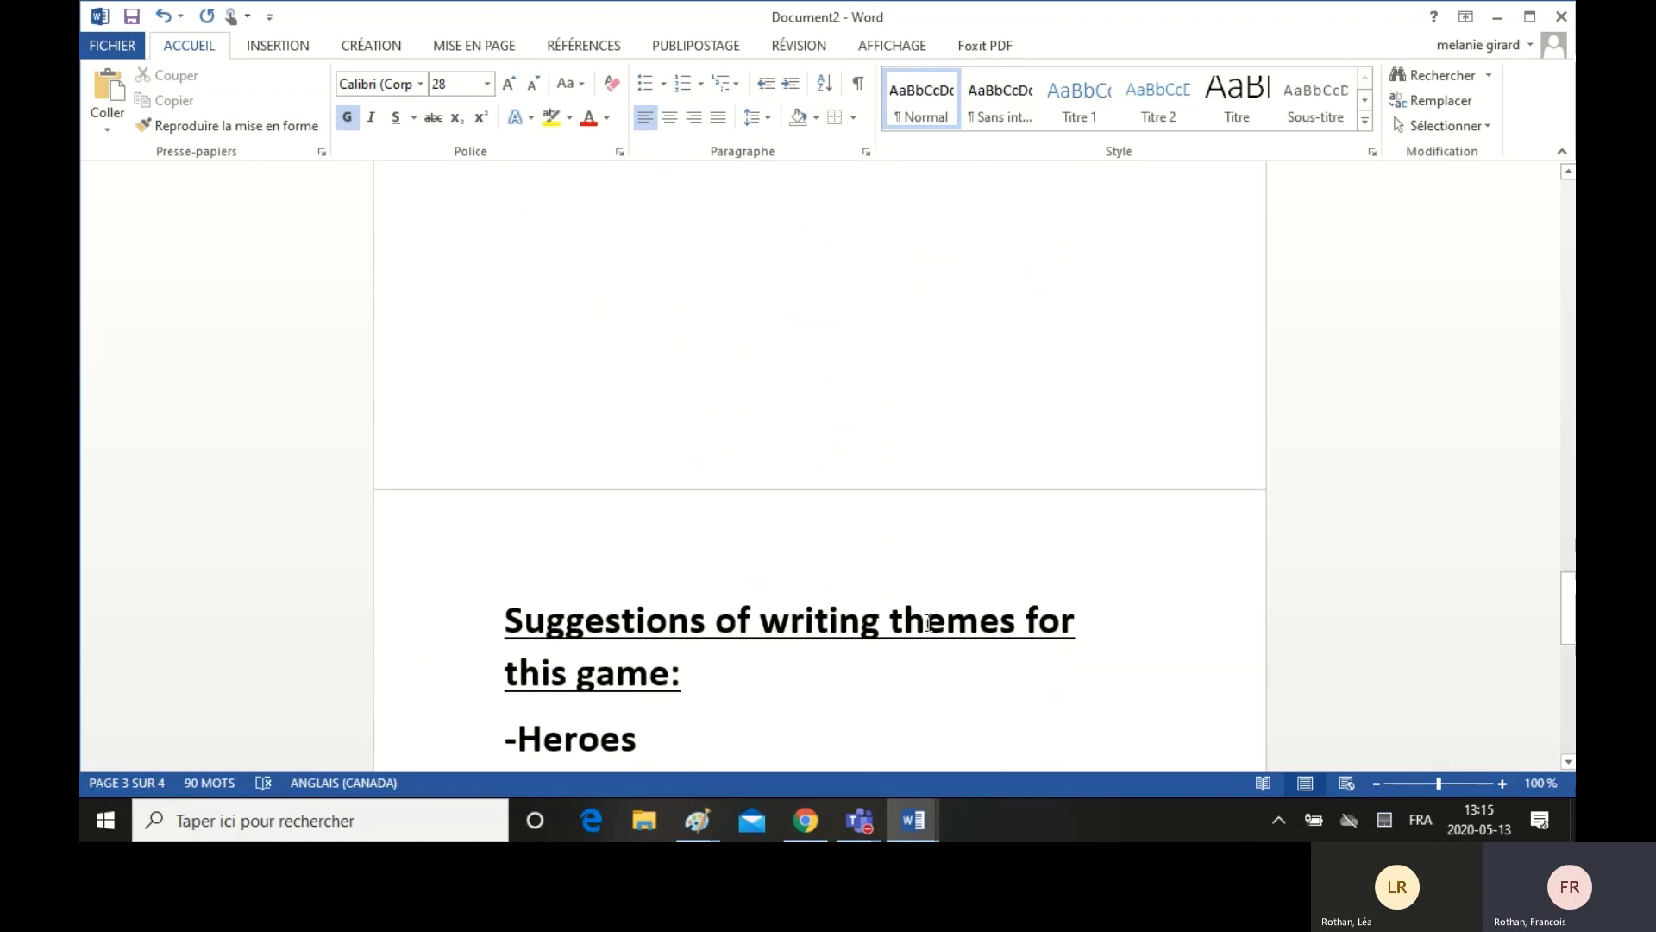
pyautogui.scroll(-1, 740, 506)
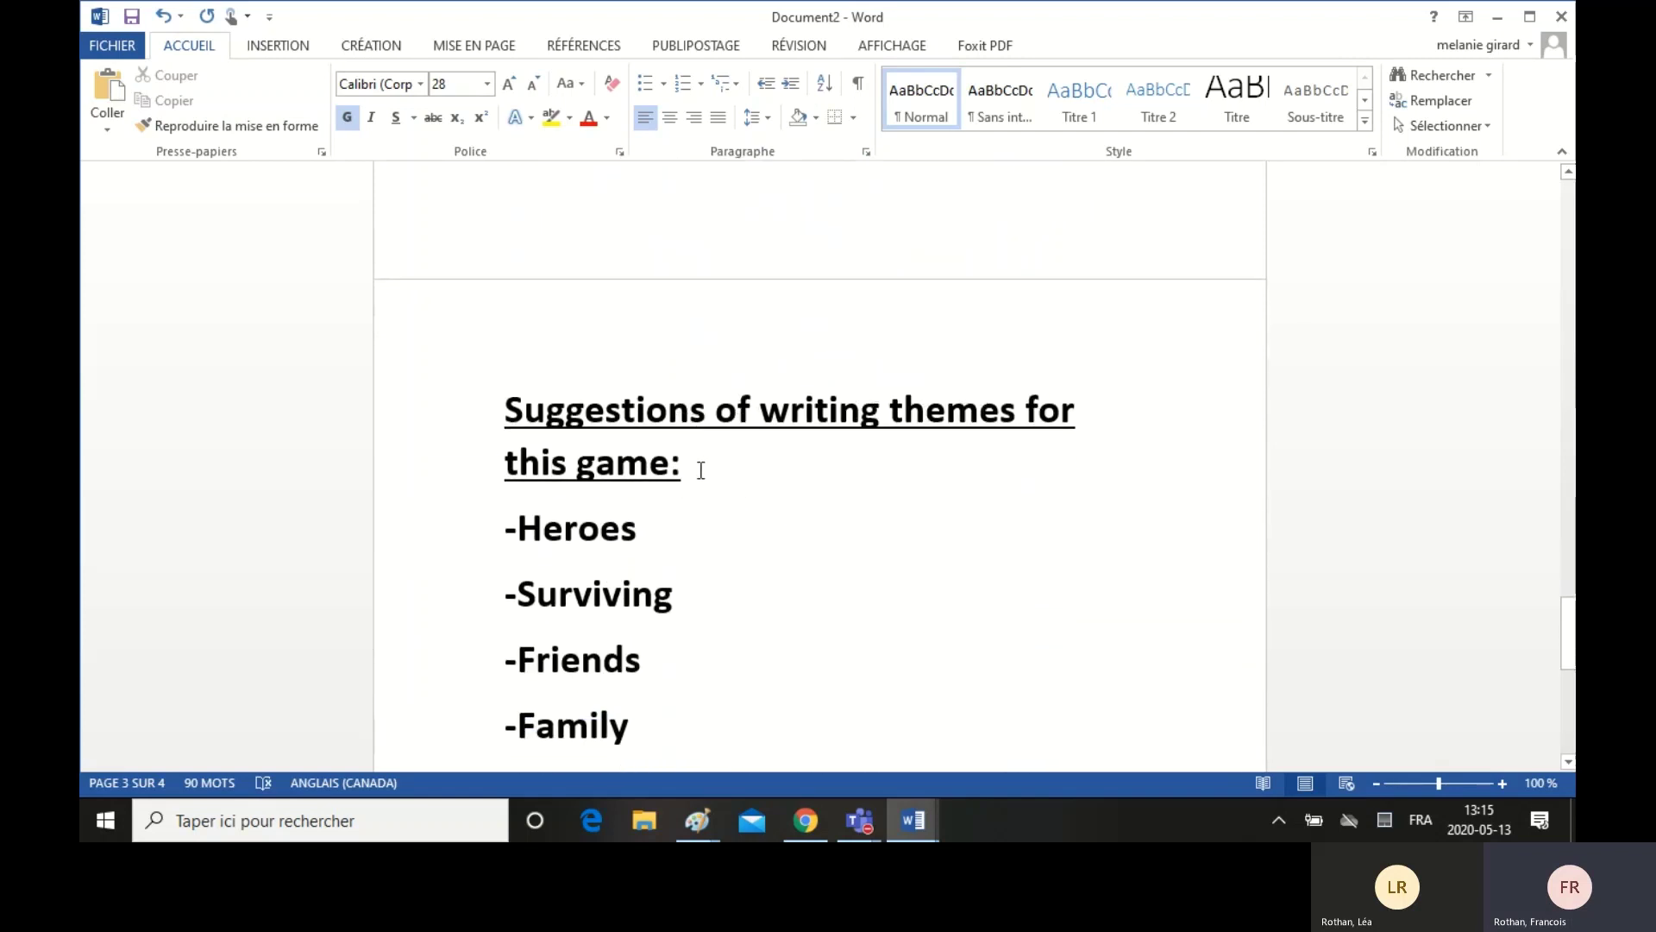
pyautogui.scroll(-2, 707, 457)
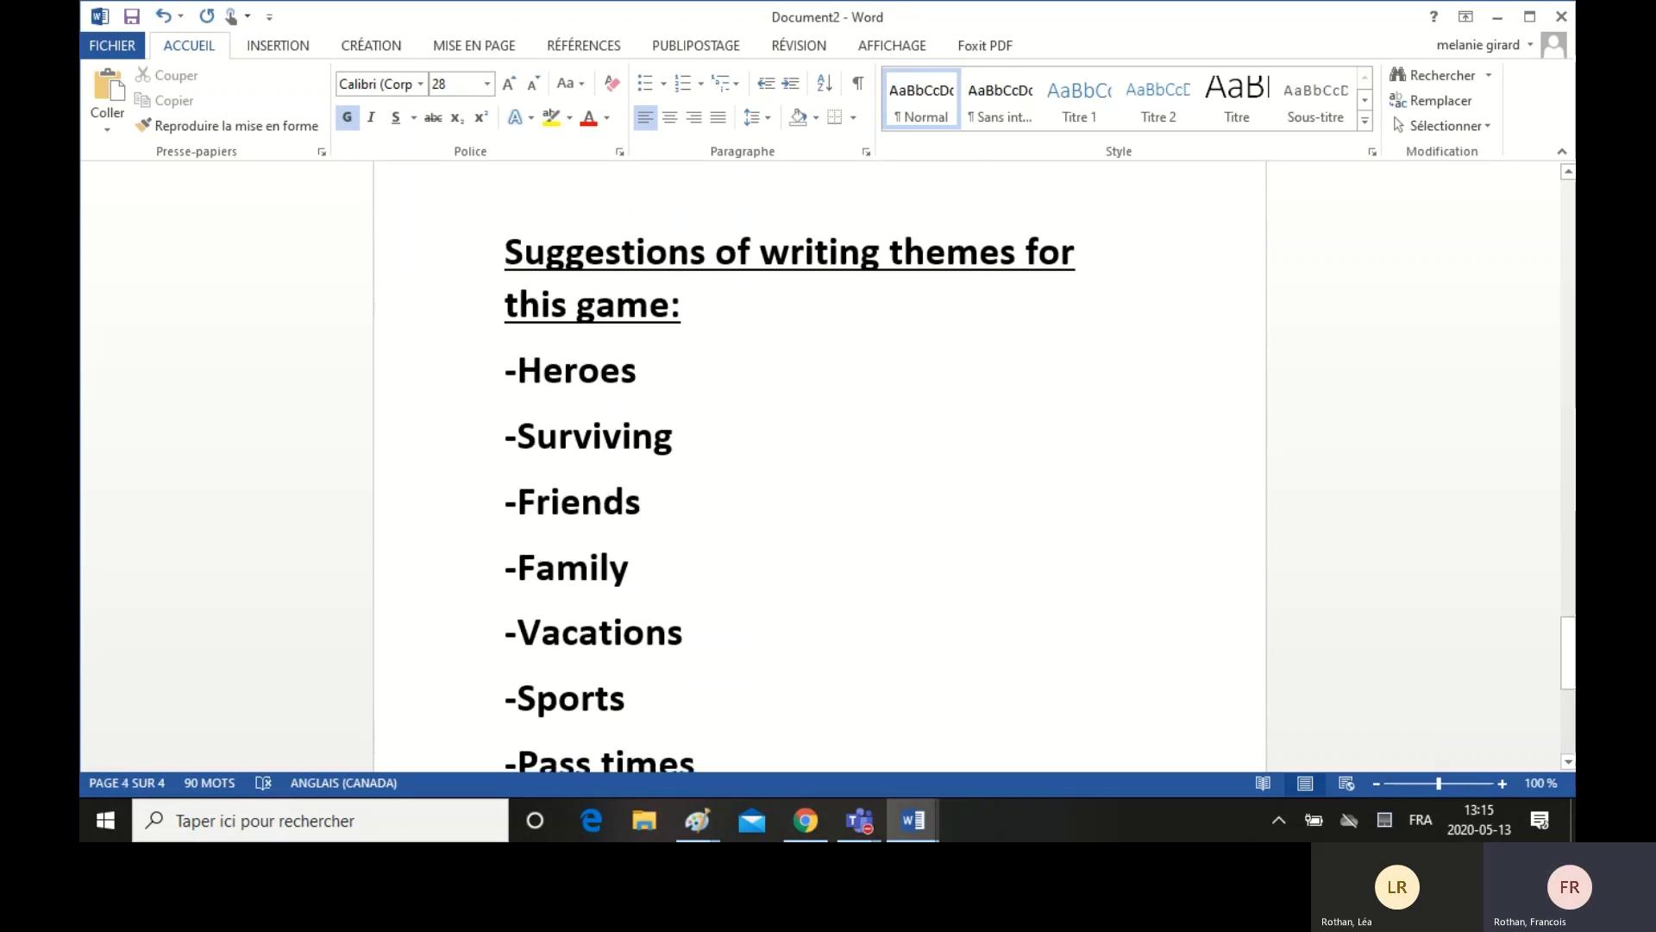
pyautogui.click(695, 437)
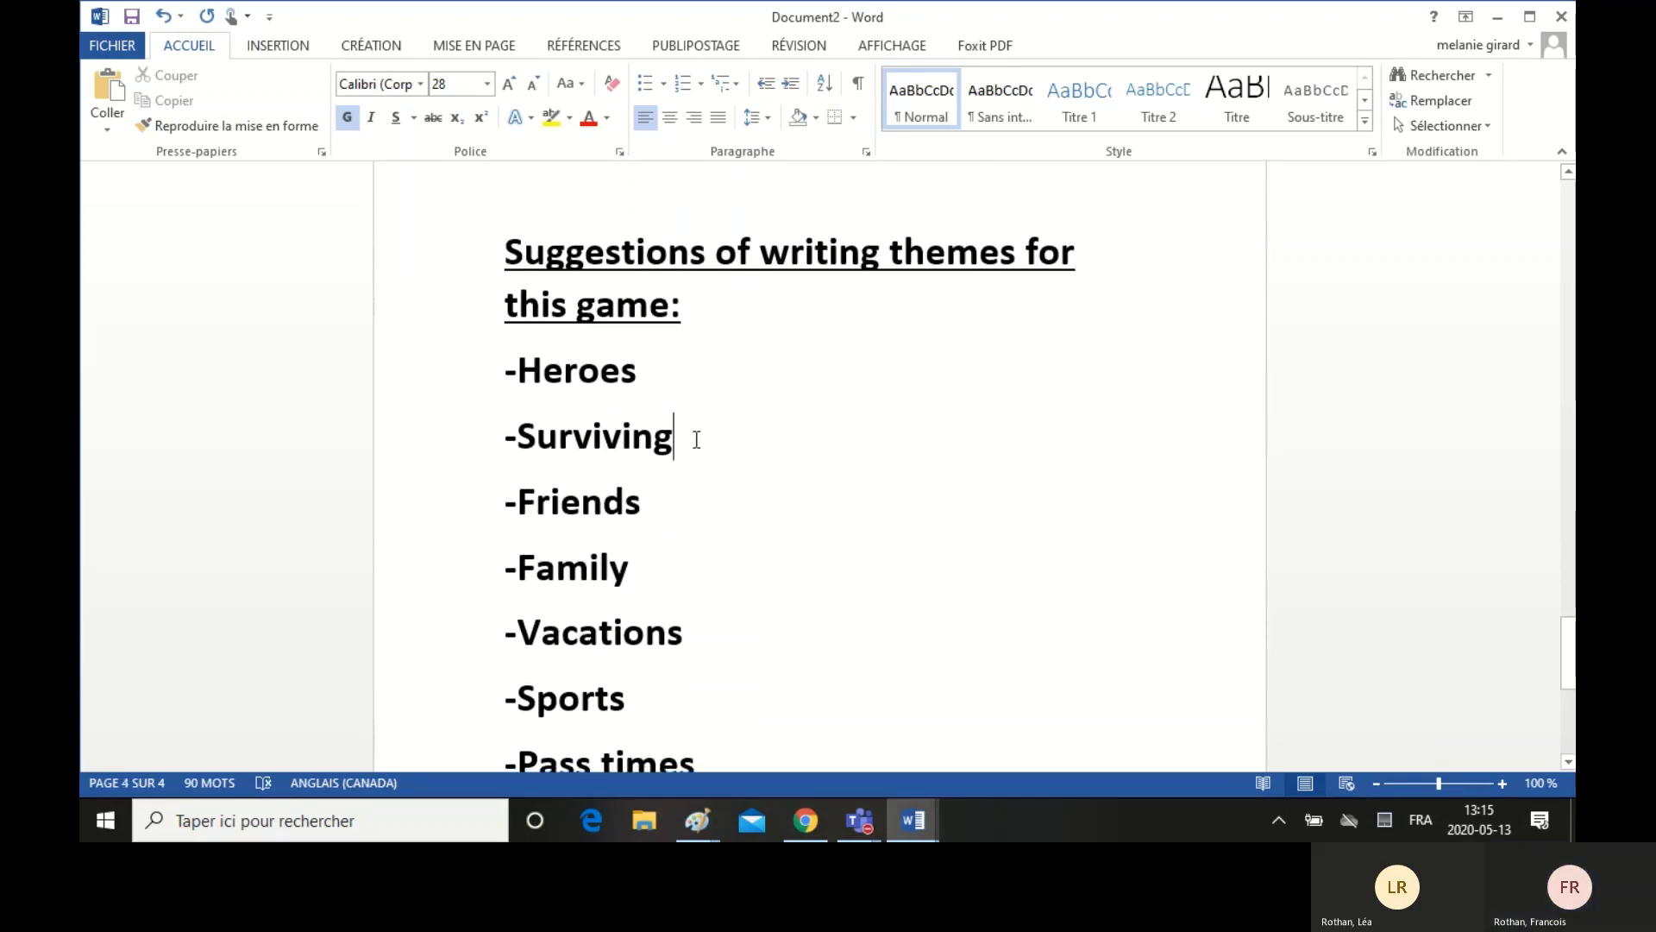
pyautogui.click(672, 512)
pyautogui.click(662, 570)
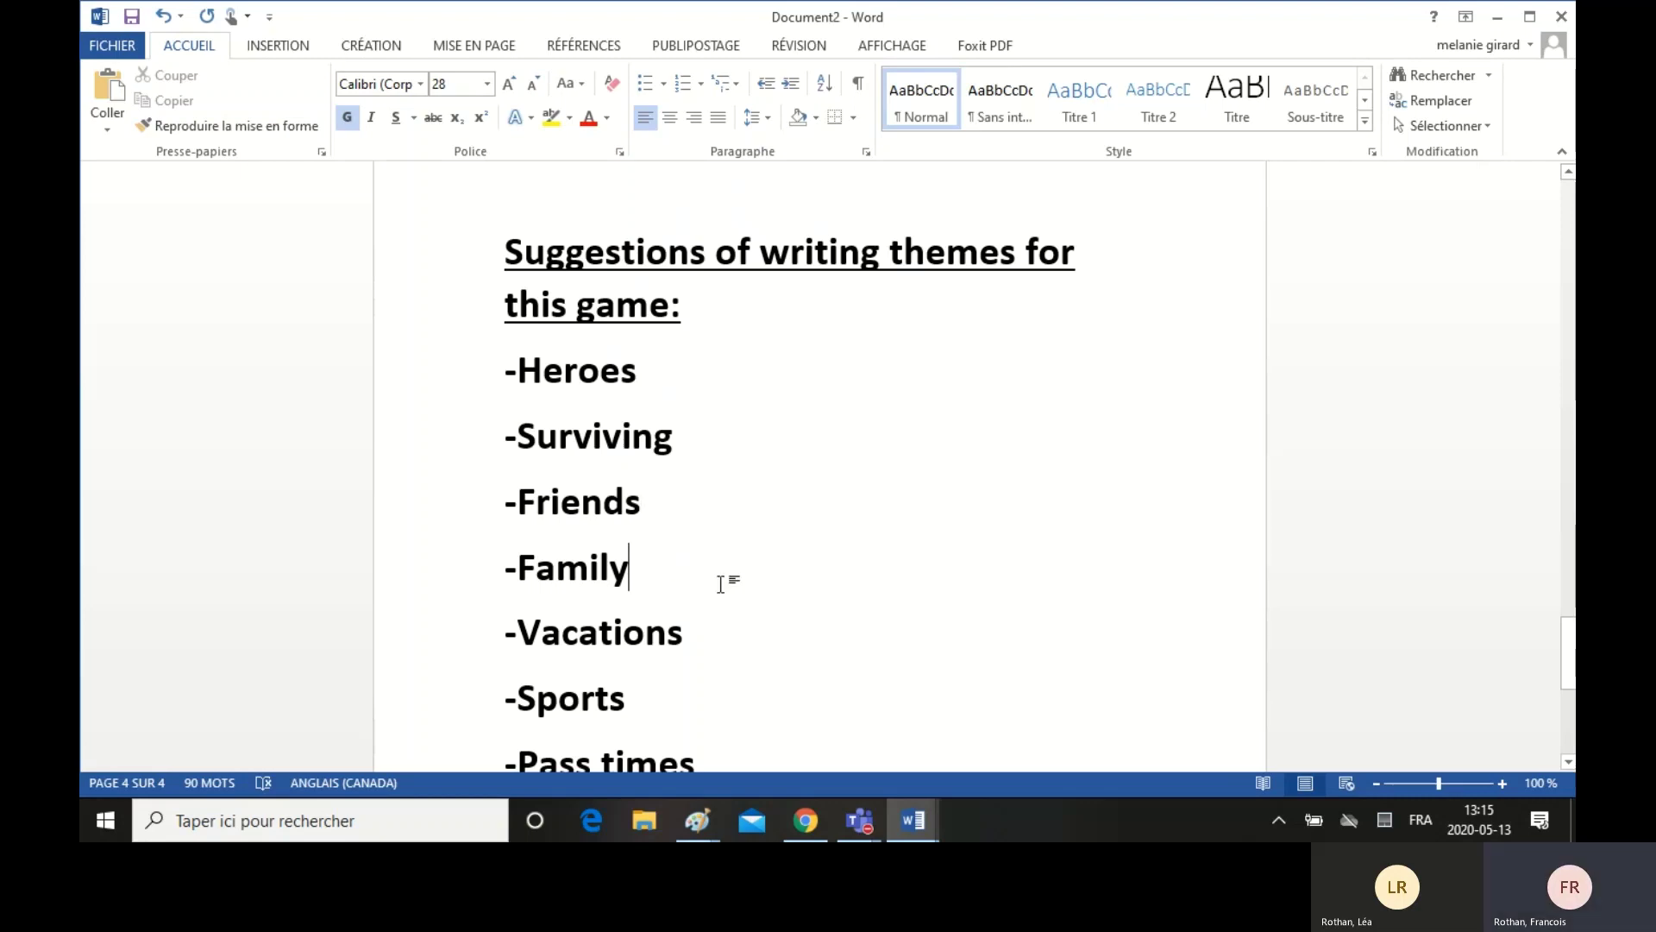
pyautogui.click(738, 628)
# Step: Point out the final Sports and Pass times themes
pyautogui.scroll(-2, 750, 623)
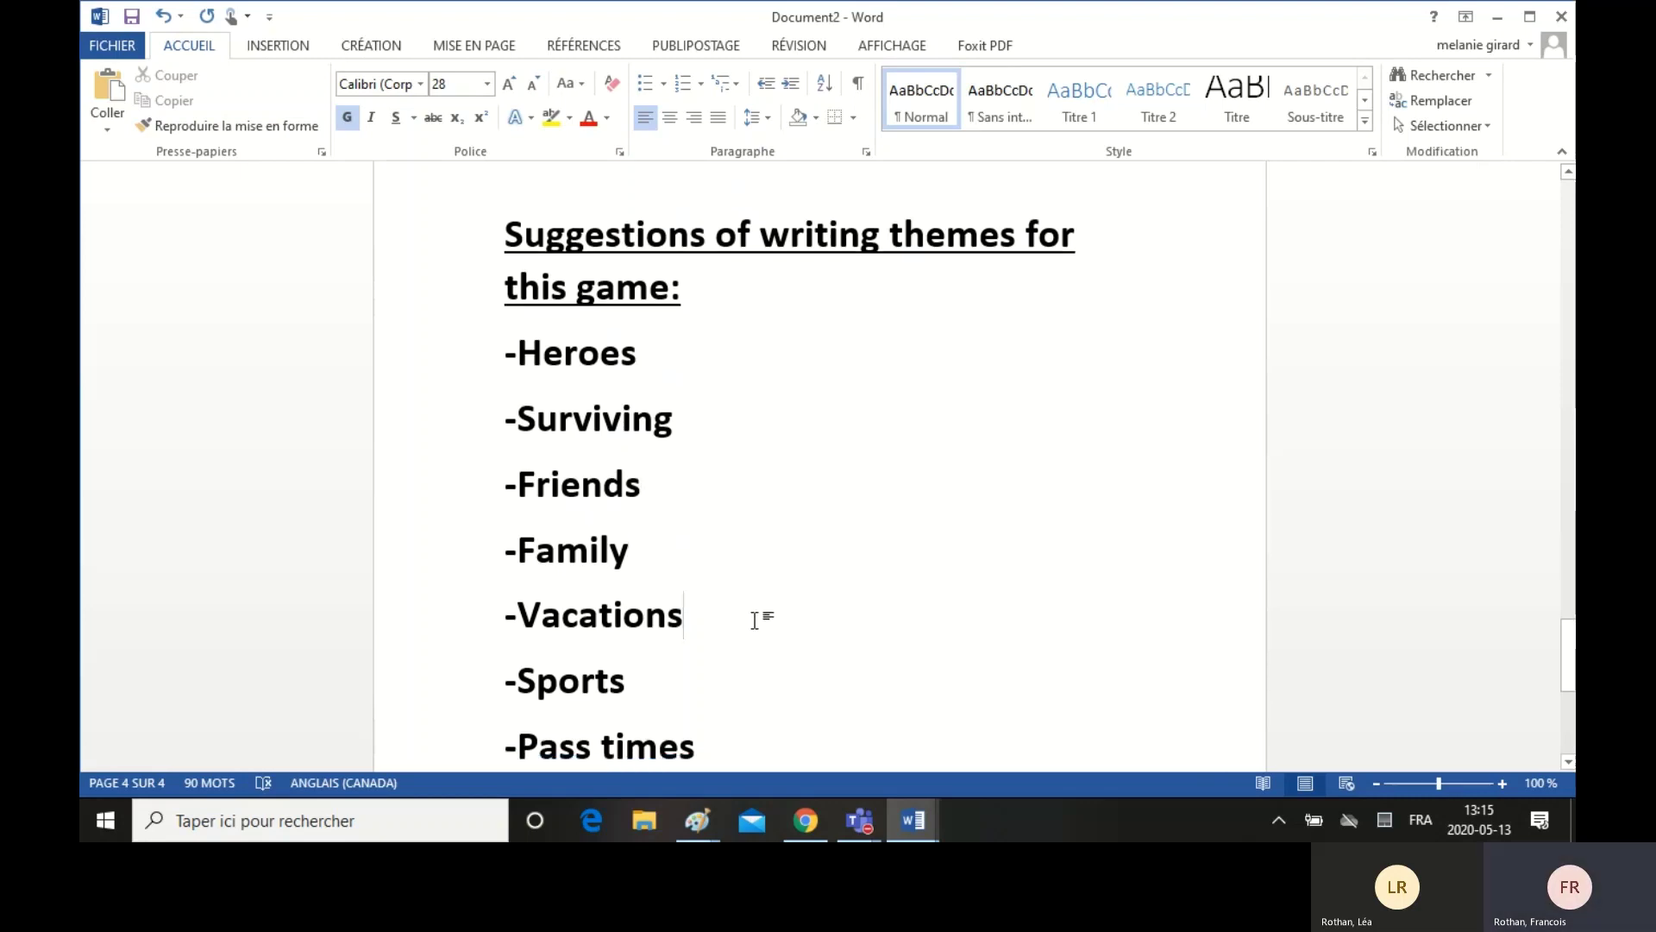
pyautogui.click(692, 592)
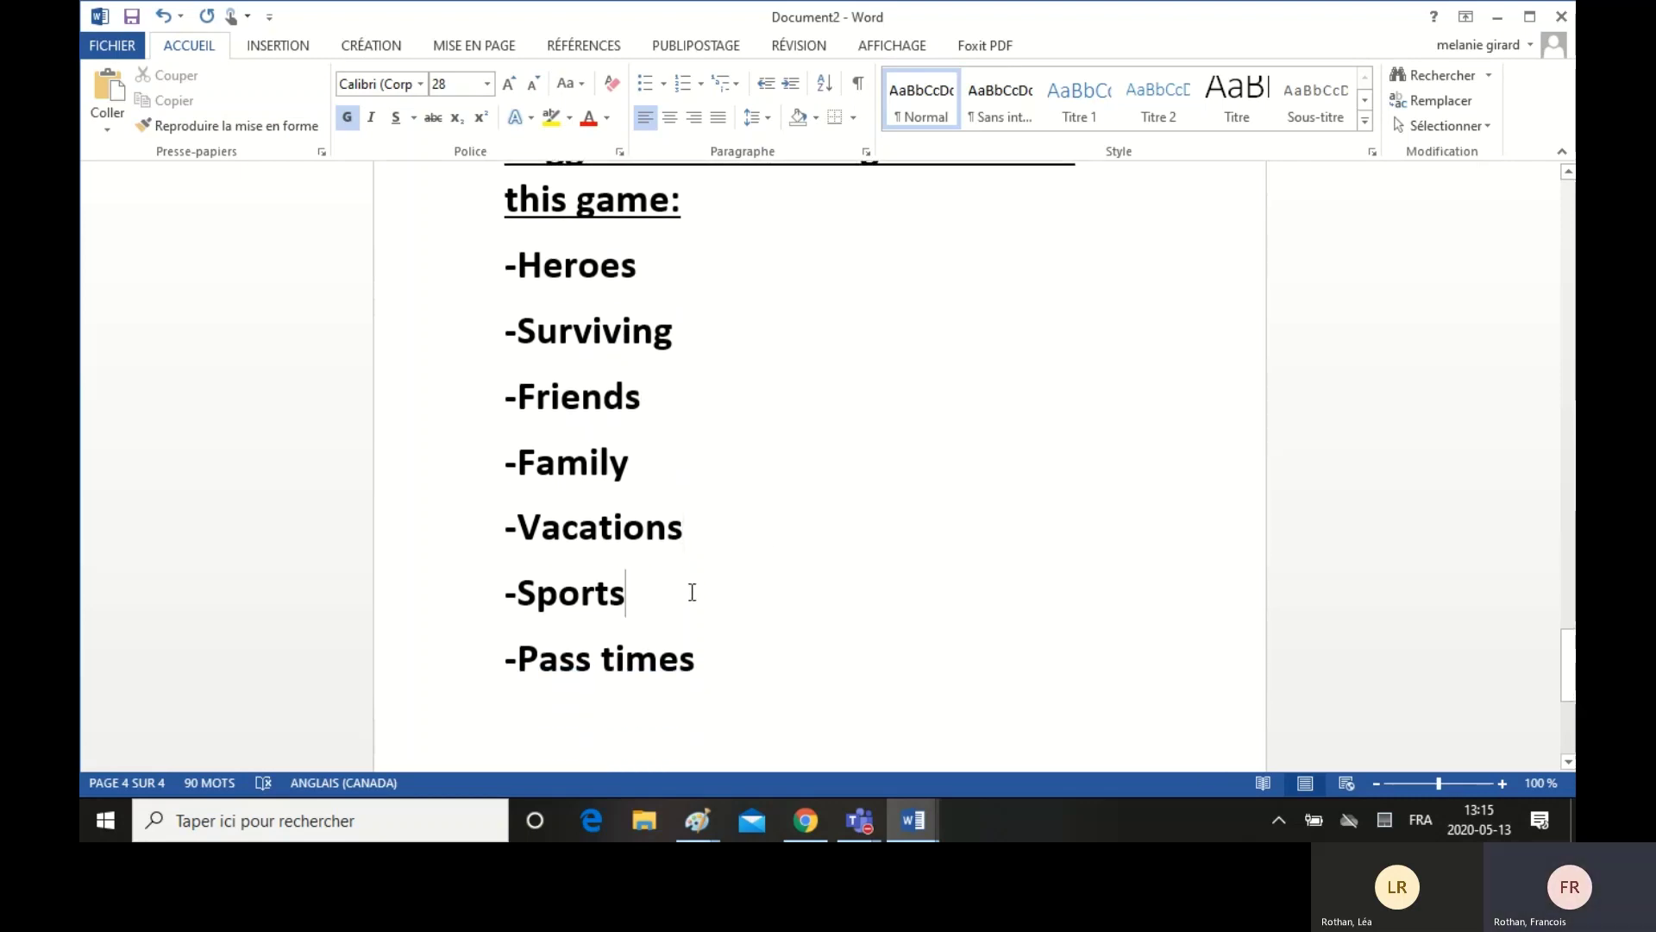
pyautogui.click(747, 649)
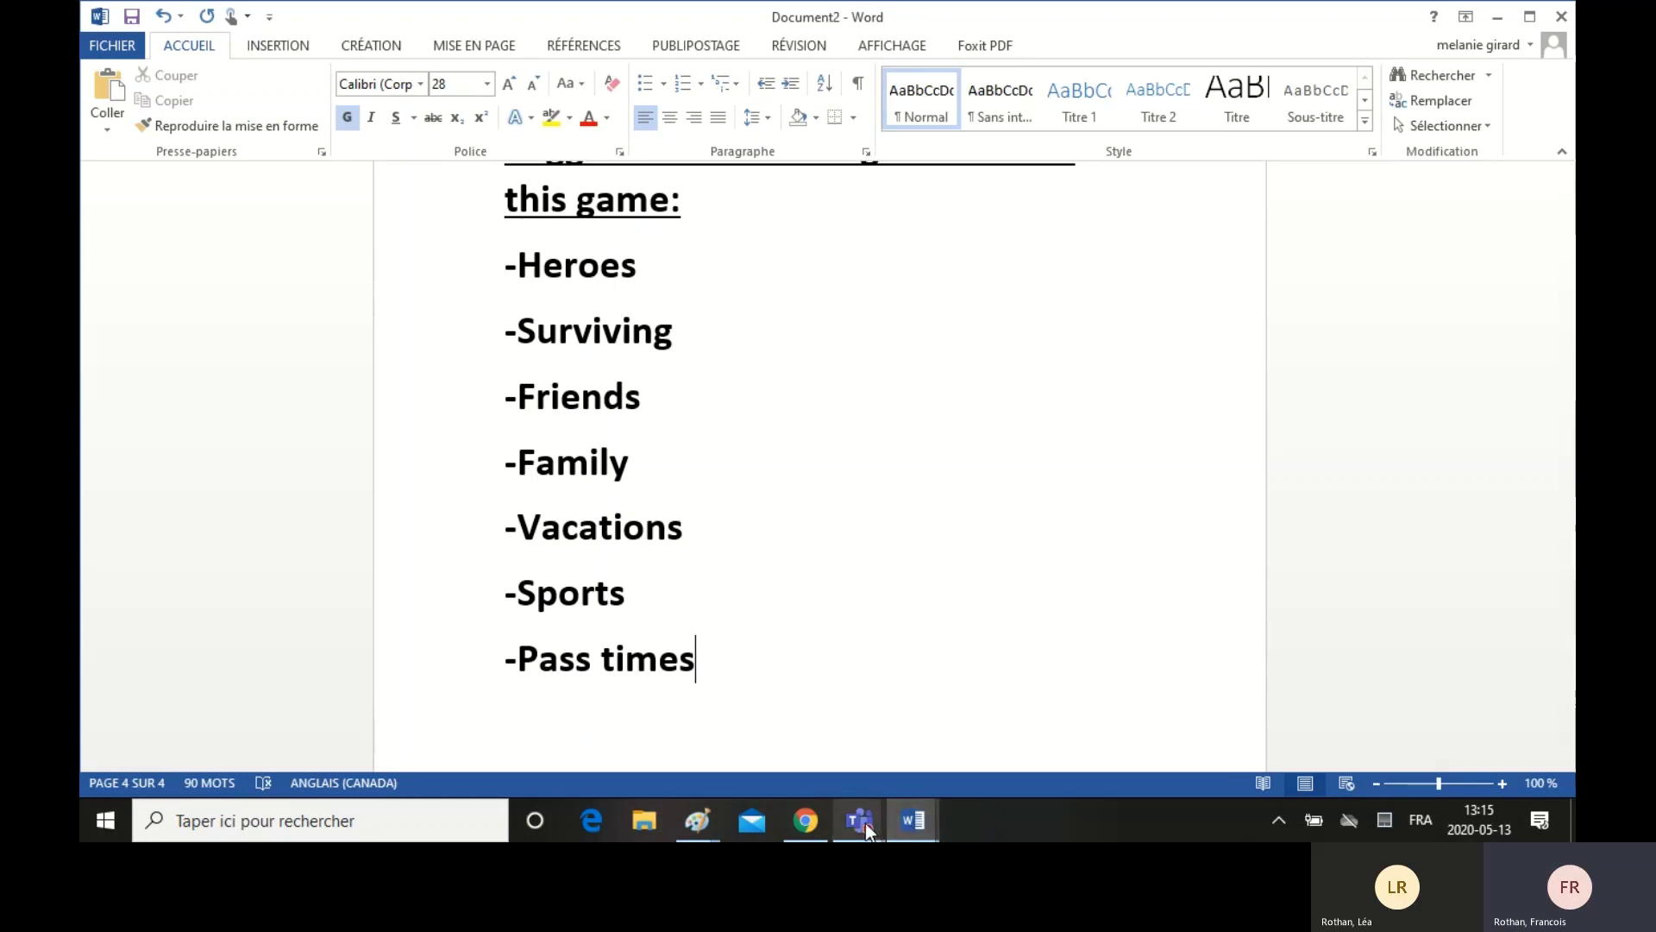
pyautogui.moveTo(868, 819)
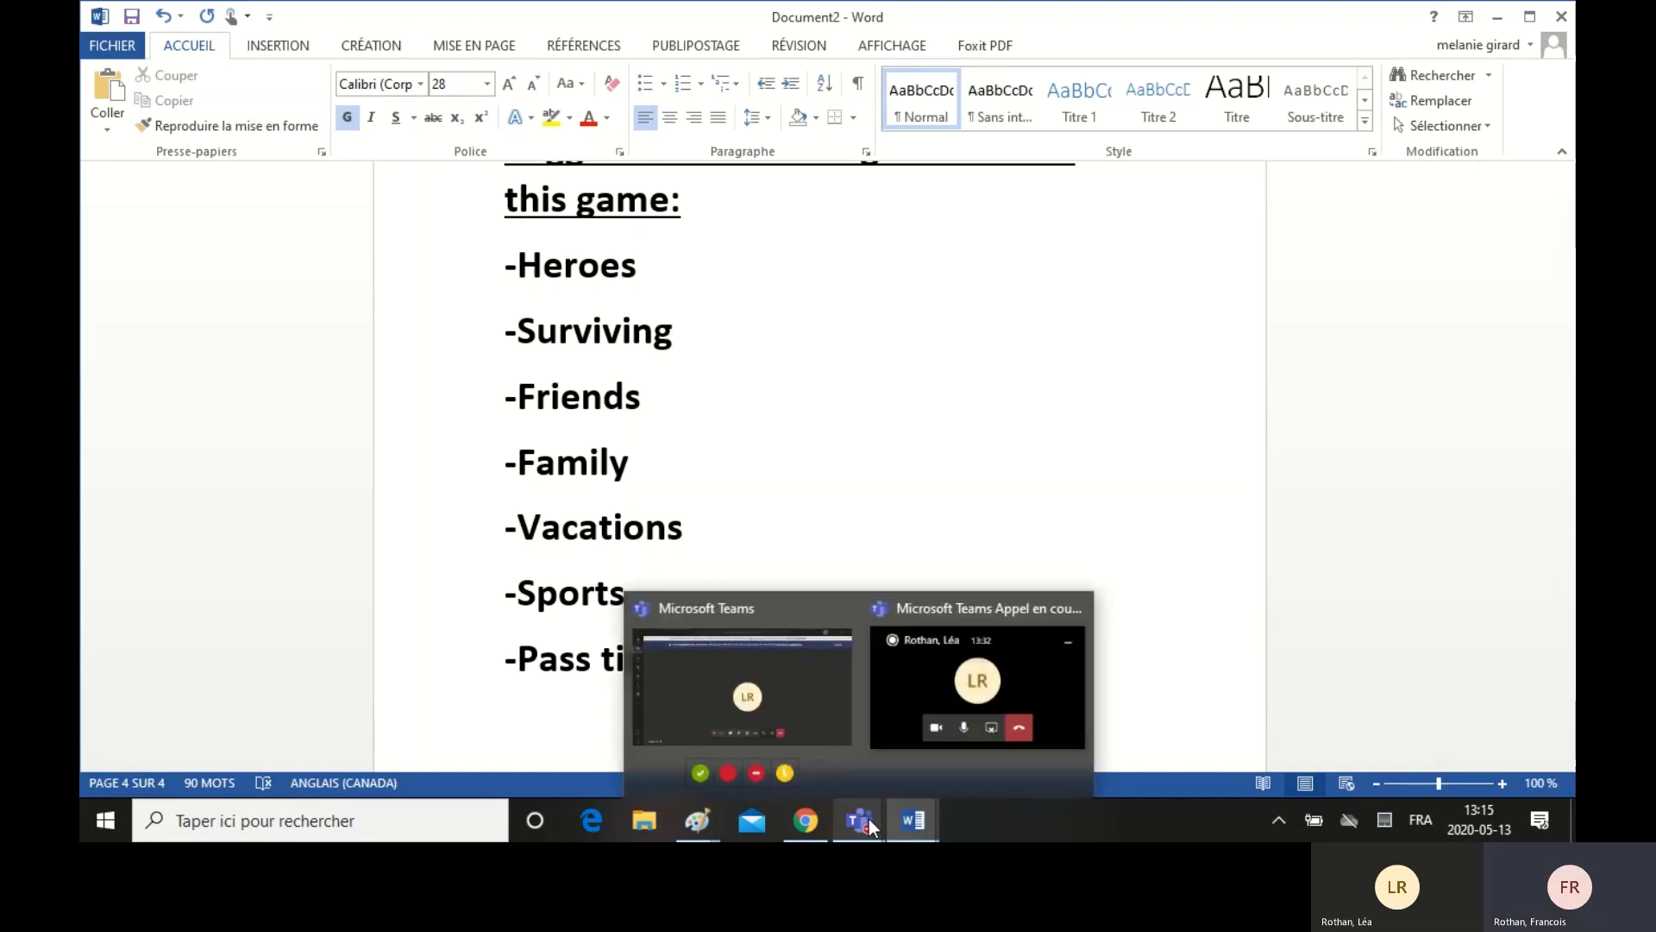